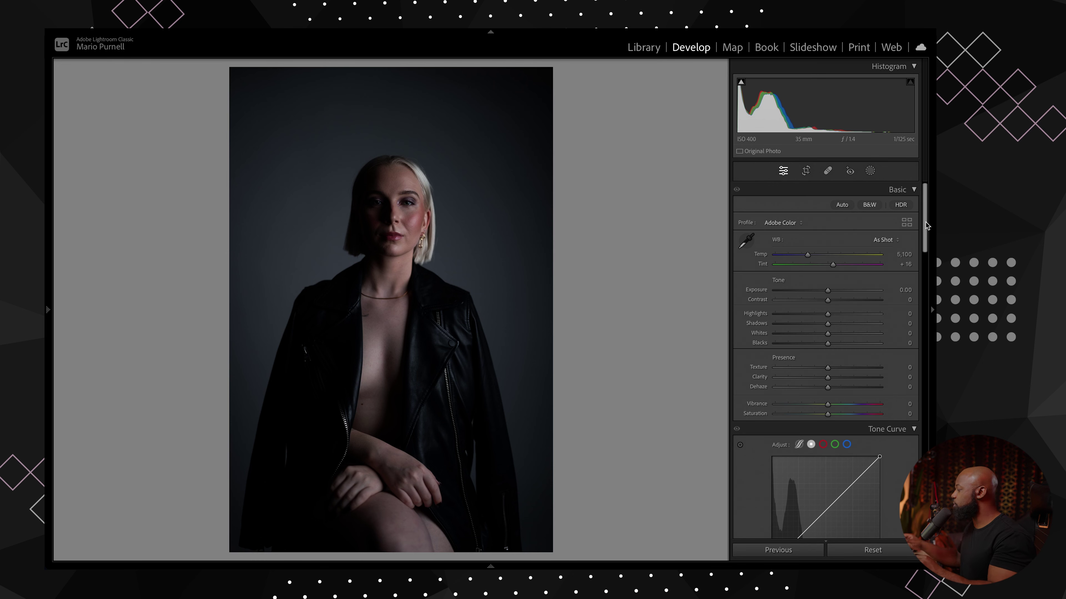
Step: Enable lens profile corrections and chromatic aberration removal for the portrait
drag(926, 226, 923, 421)
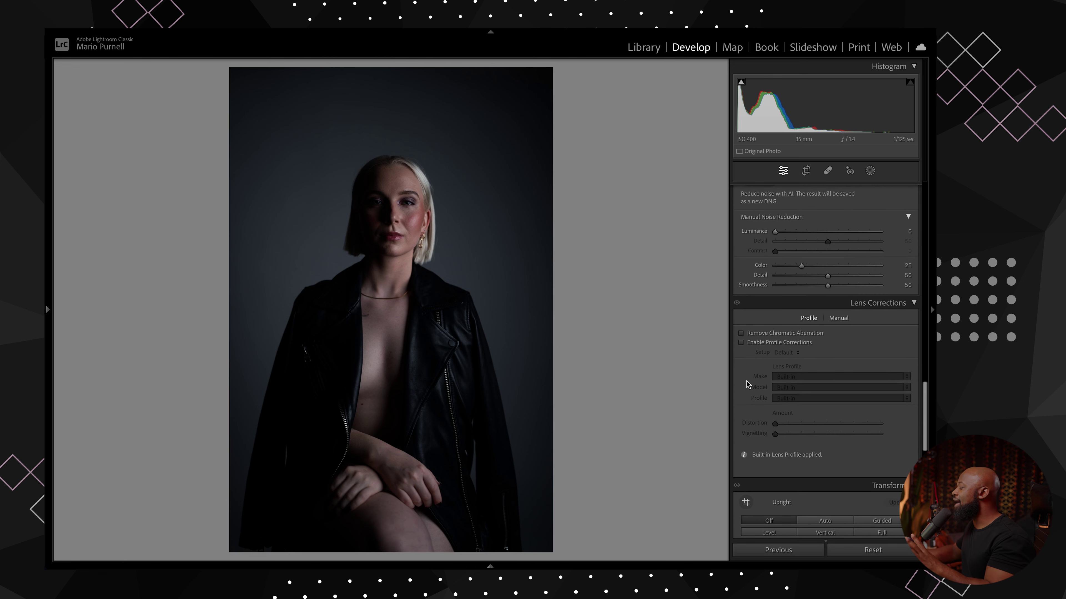
click(741, 342)
click(742, 334)
Step: Desaturate the portrait to -100 and set Exposure +0.45, Contrast +29, Highlights -17, Shadows +22 and Whites -15
drag(925, 391, 922, 195)
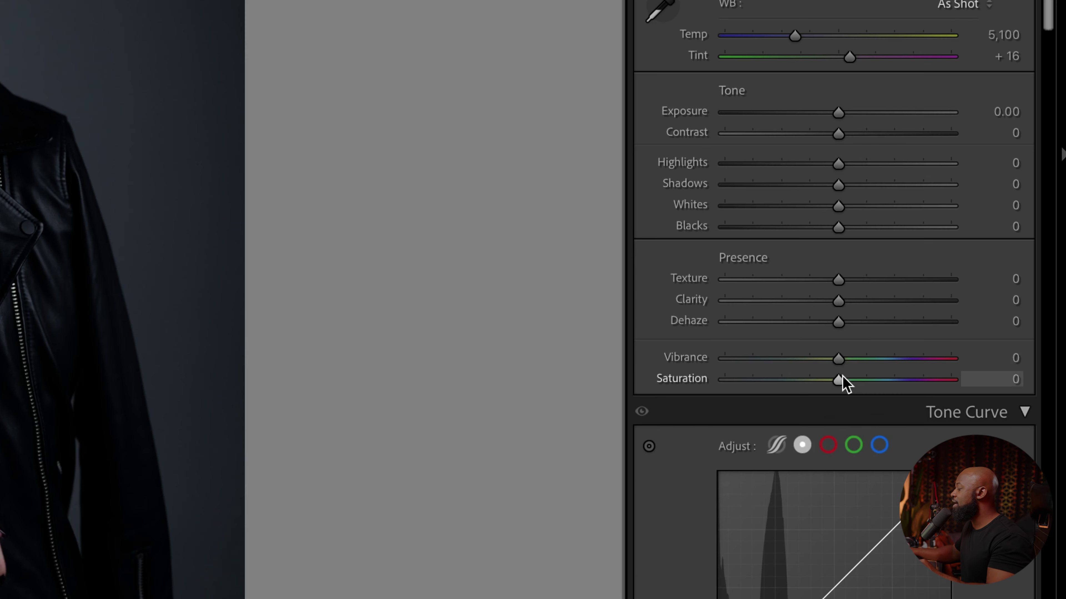
drag(838, 380, 646, 392)
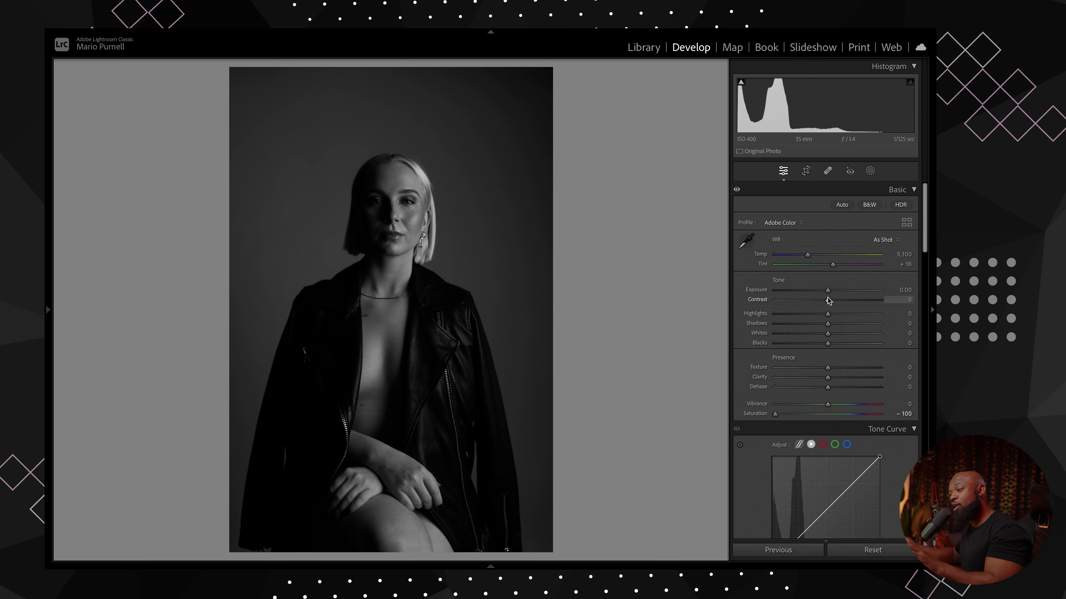
drag(828, 291, 843, 300)
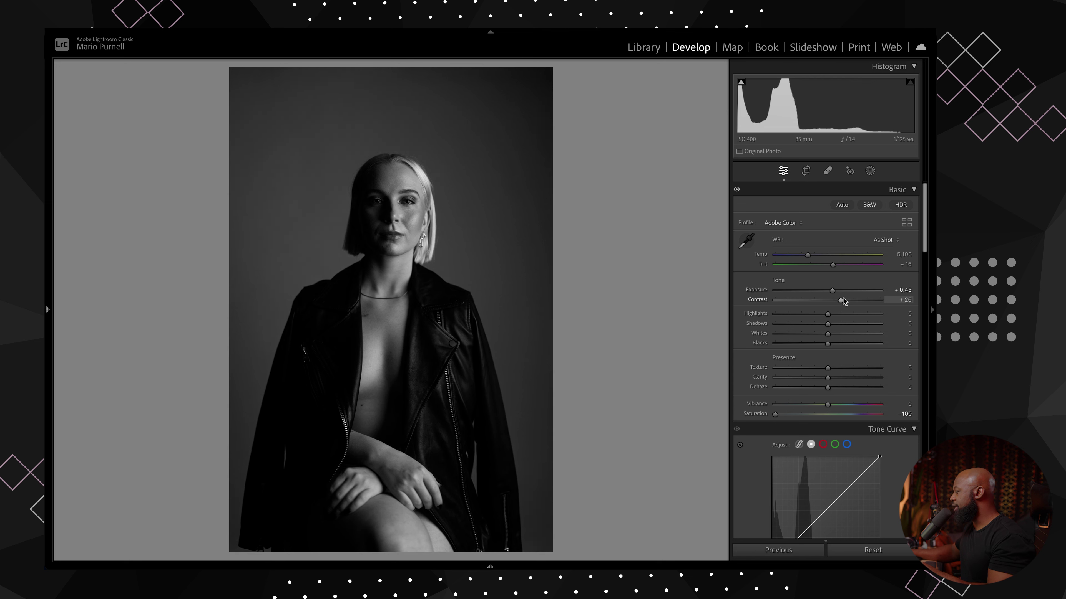
drag(828, 314, 819, 334)
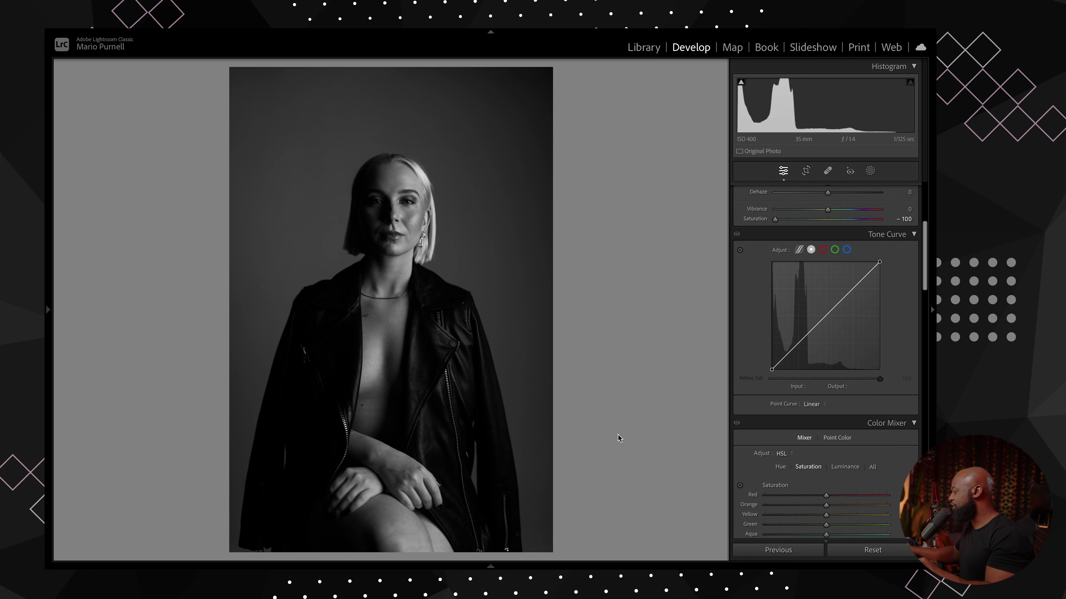
Step: Shape the tone curve with black point 8/0, shadow point 58/70, a midtone point, upper point 198/185 and white point 255/232
drag(773, 372, 774, 377)
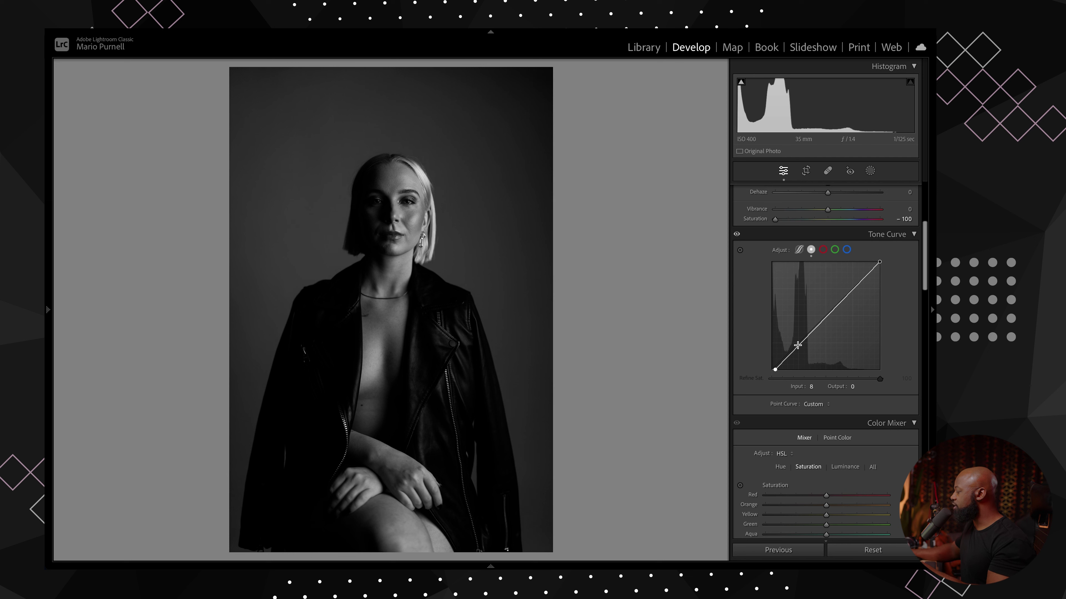
drag(797, 345, 796, 340)
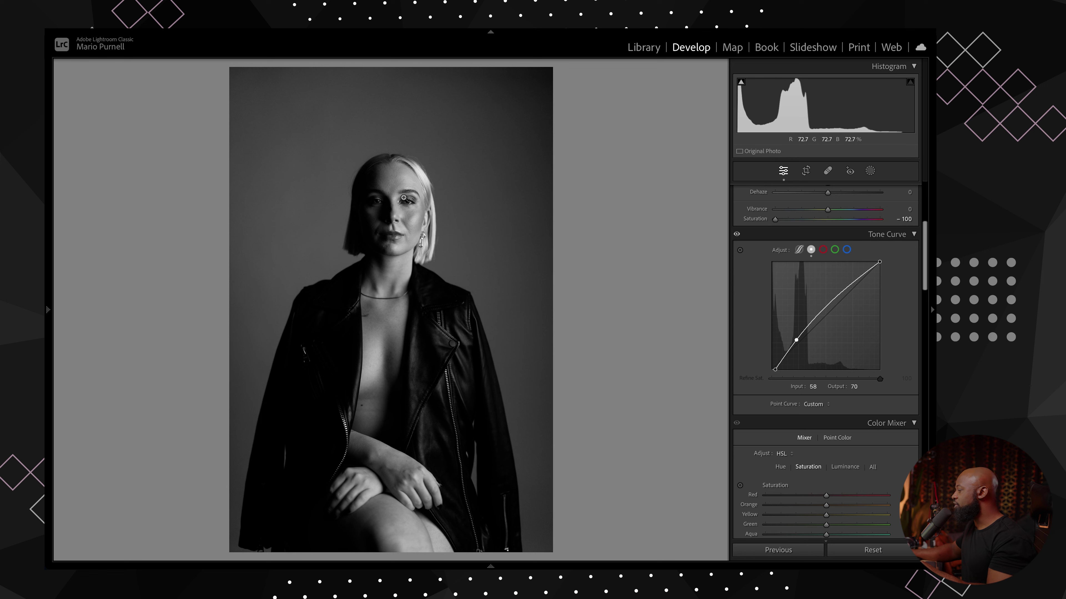
drag(822, 311, 827, 312)
drag(878, 263, 881, 270)
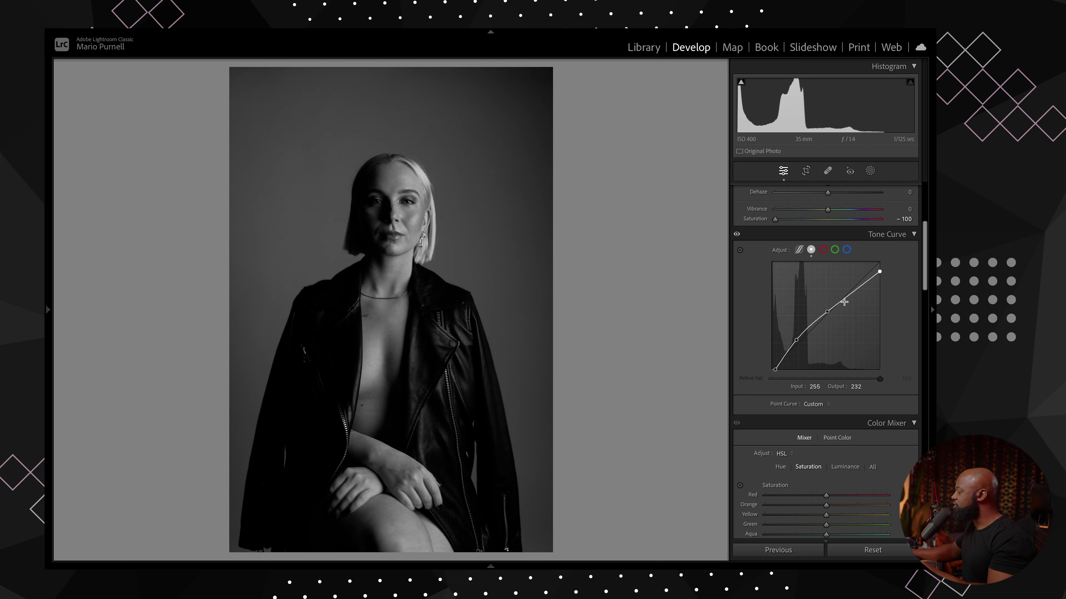
drag(853, 292, 856, 293)
Step: Compare the photo with the tone curve adjustment switched off and on
click(737, 236)
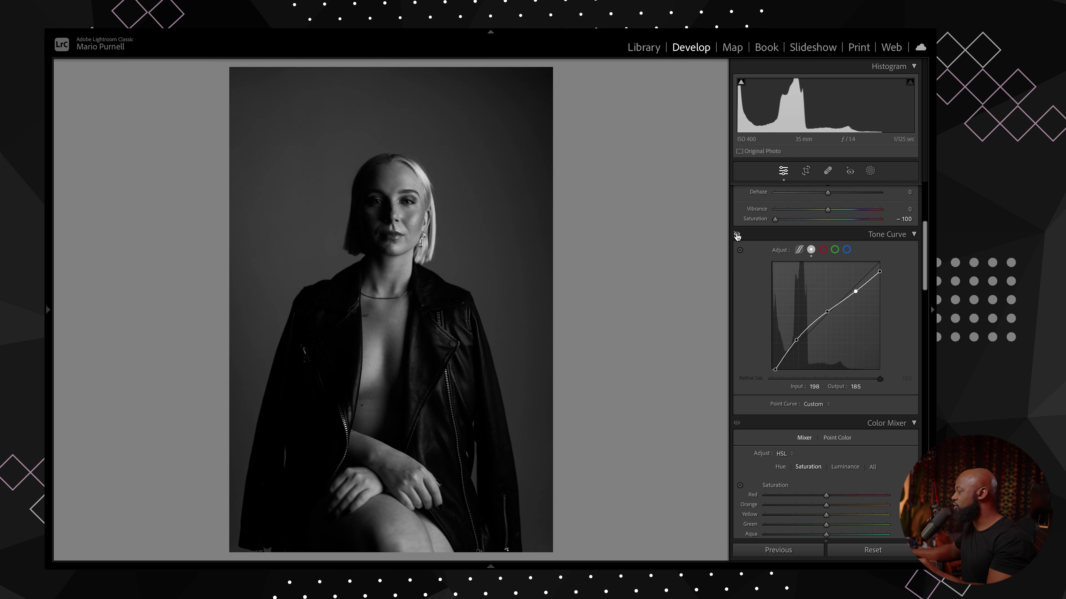
click(737, 236)
click(737, 236)
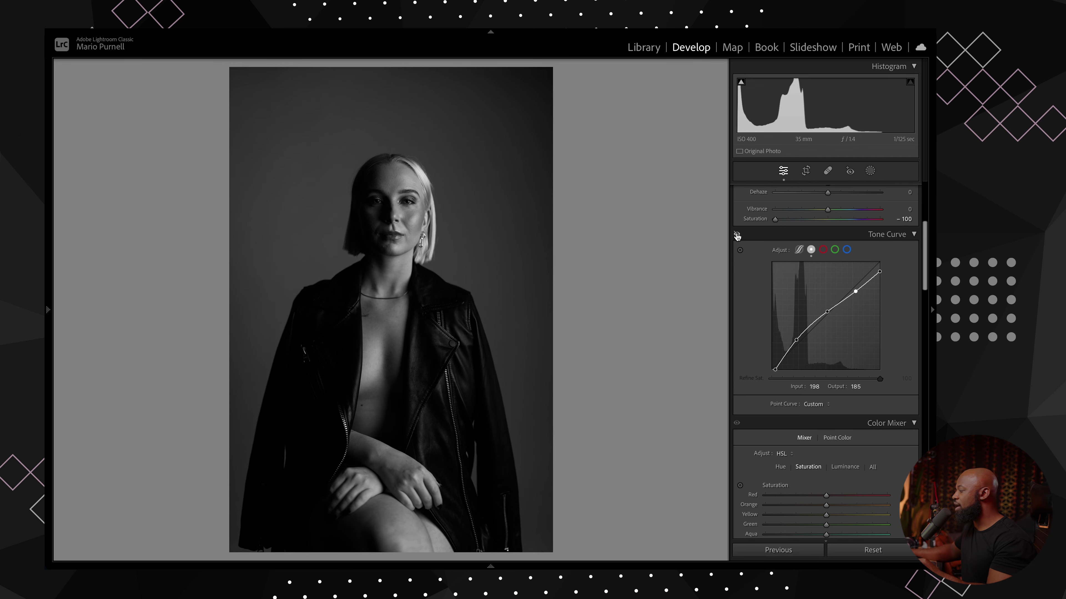
click(737, 236)
click(737, 236)
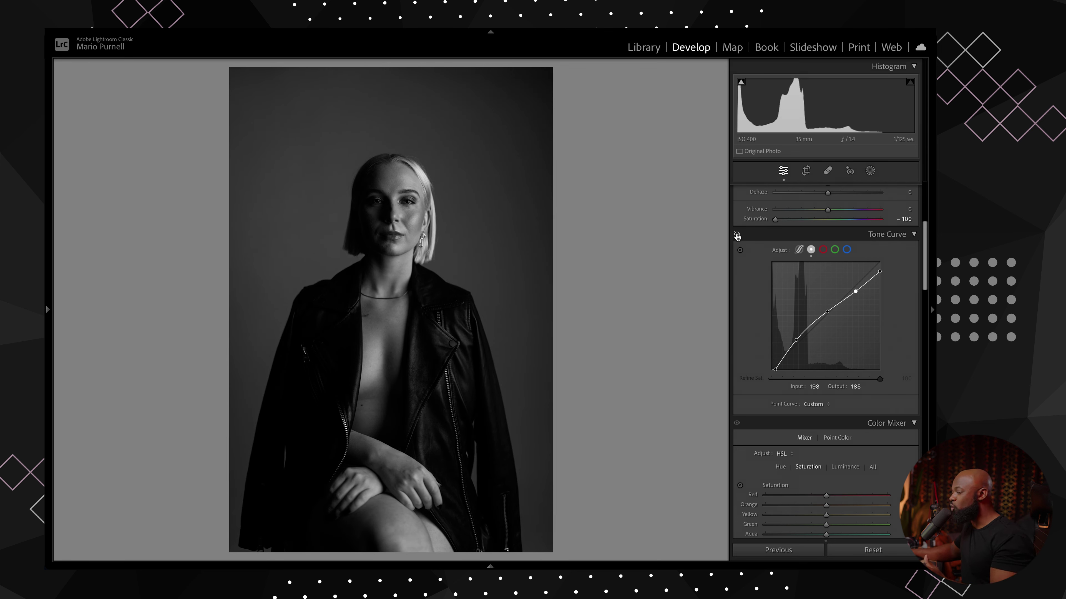
click(736, 236)
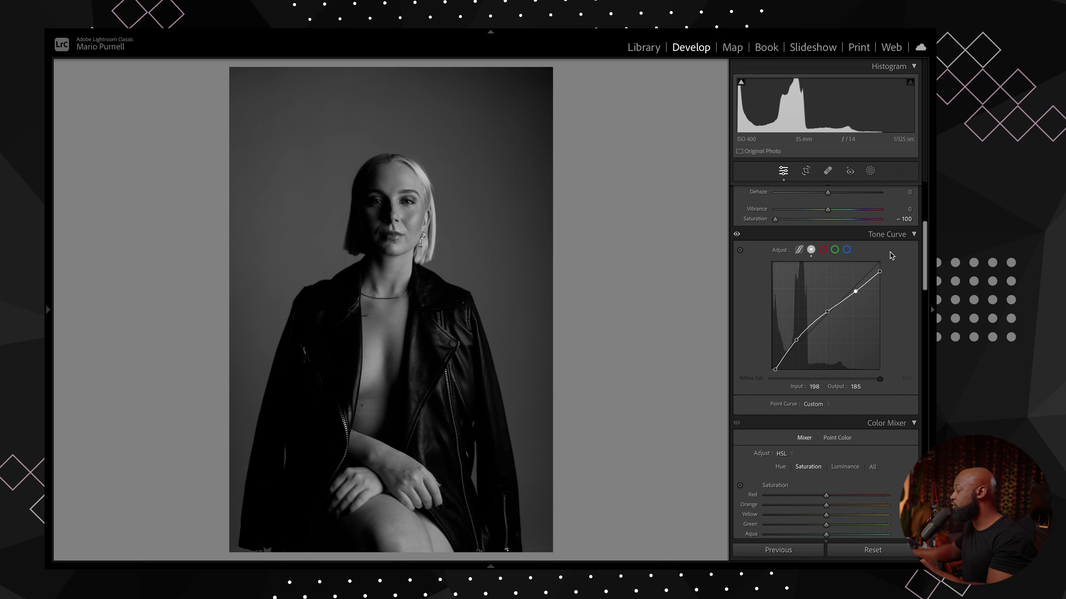
Step: Raise the Exposure to +0.65 and compare the portrait before and after the edits
scroll(834, 293, up, 5)
drag(833, 292, 835, 293)
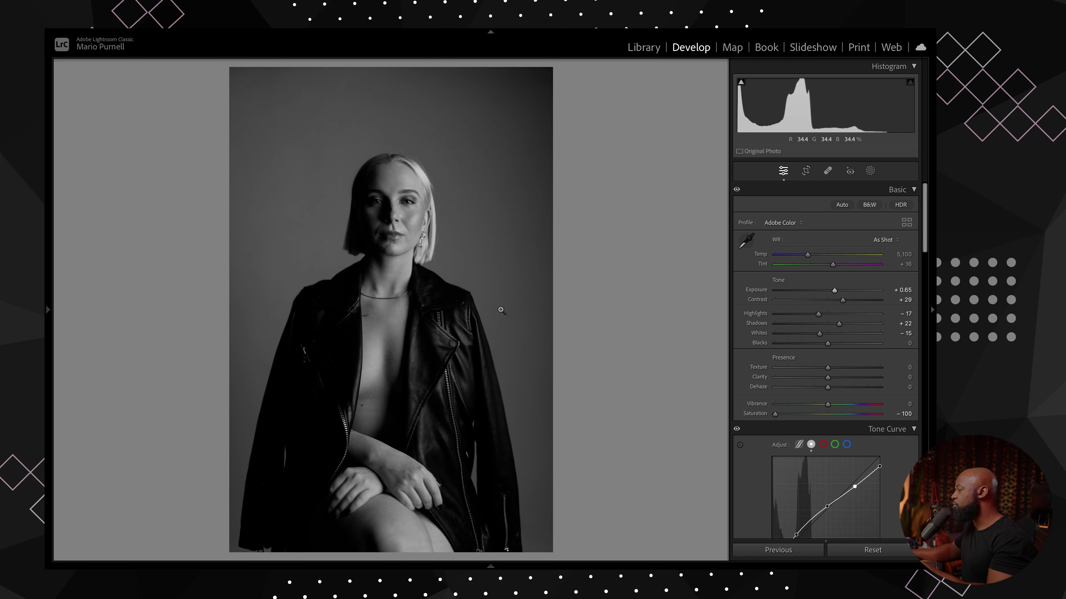
key(backslash)
key(backslash)
key(backslash)
key(backslash)
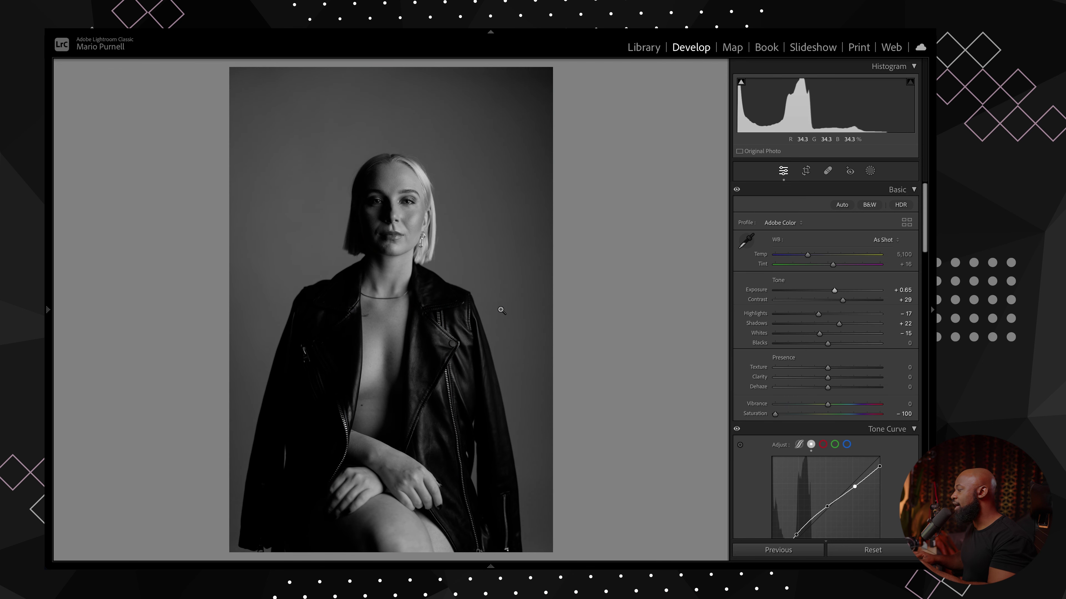
Step: Warm the white balance by setting the temperature to 8,637
click(807, 255)
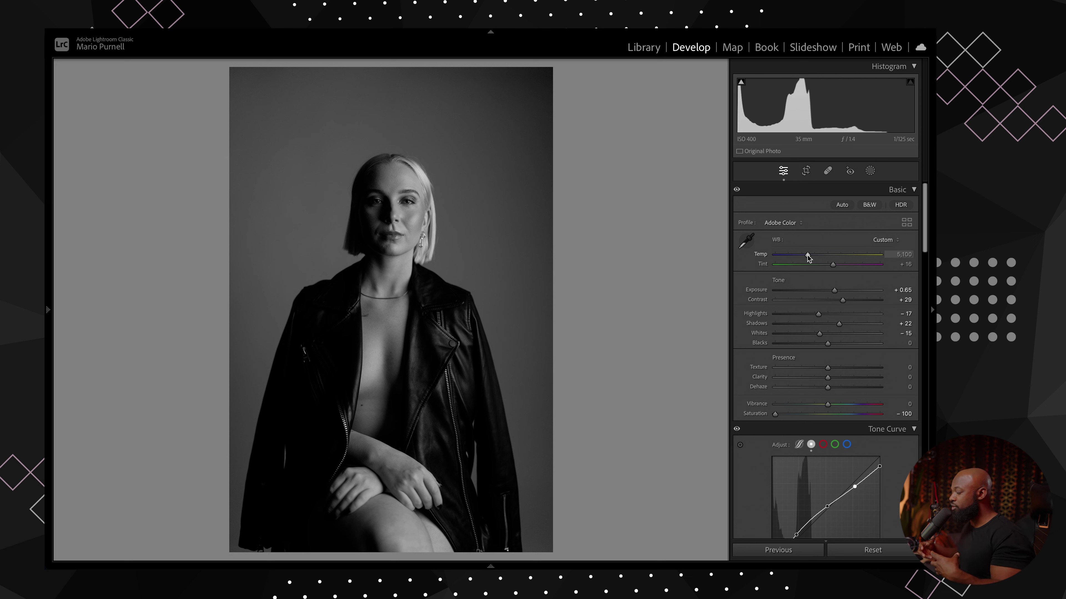
drag(808, 255, 841, 255)
Step: Apply manual noise reduction with Luminance 55 and luminance Detail 100
drag(924, 202, 932, 311)
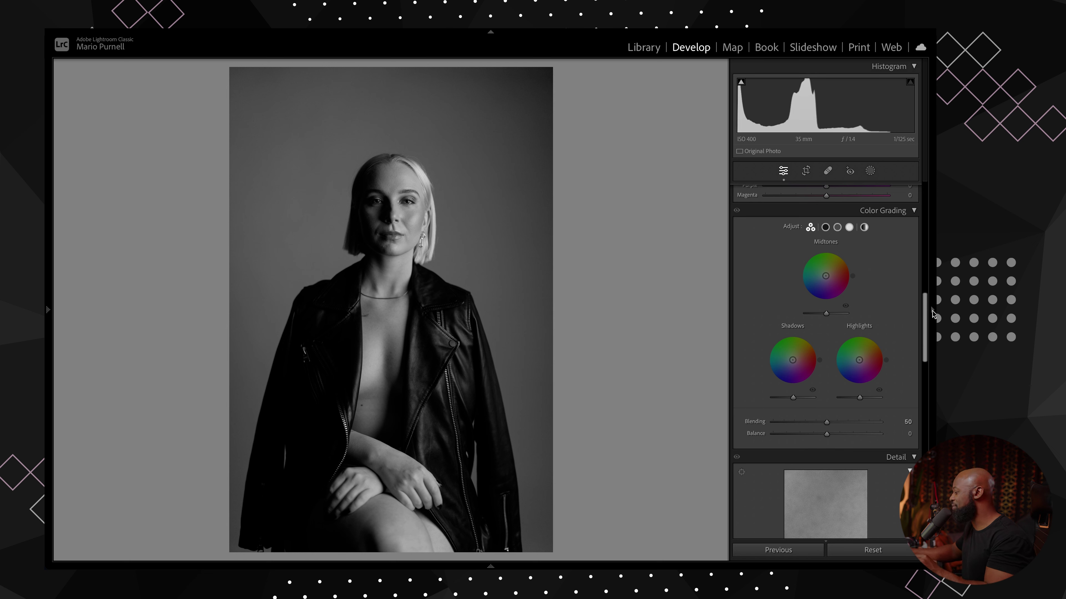
drag(932, 310, 929, 372)
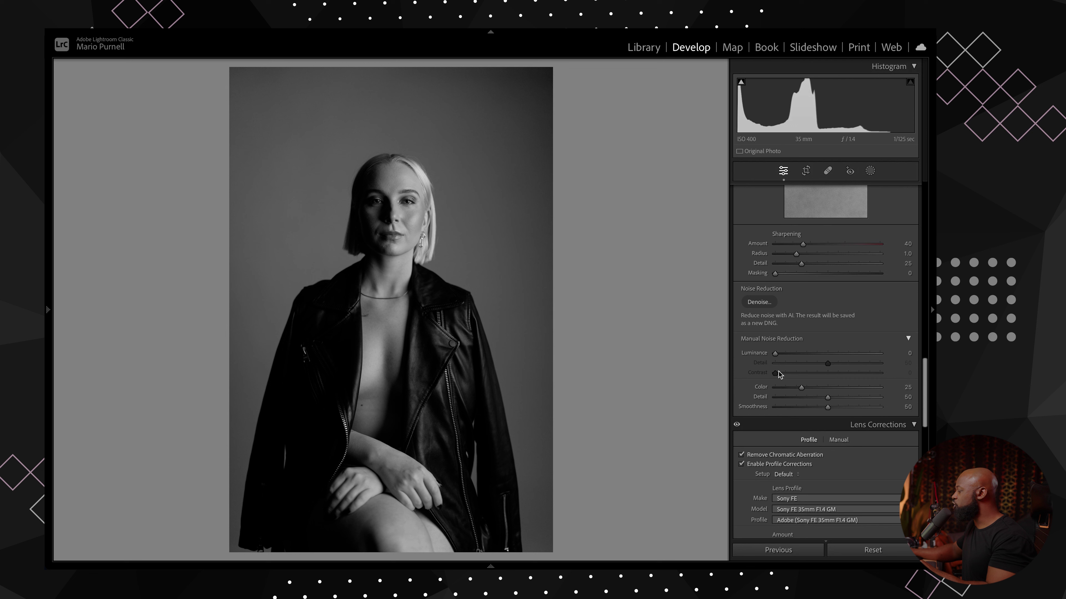
drag(776, 353, 786, 355)
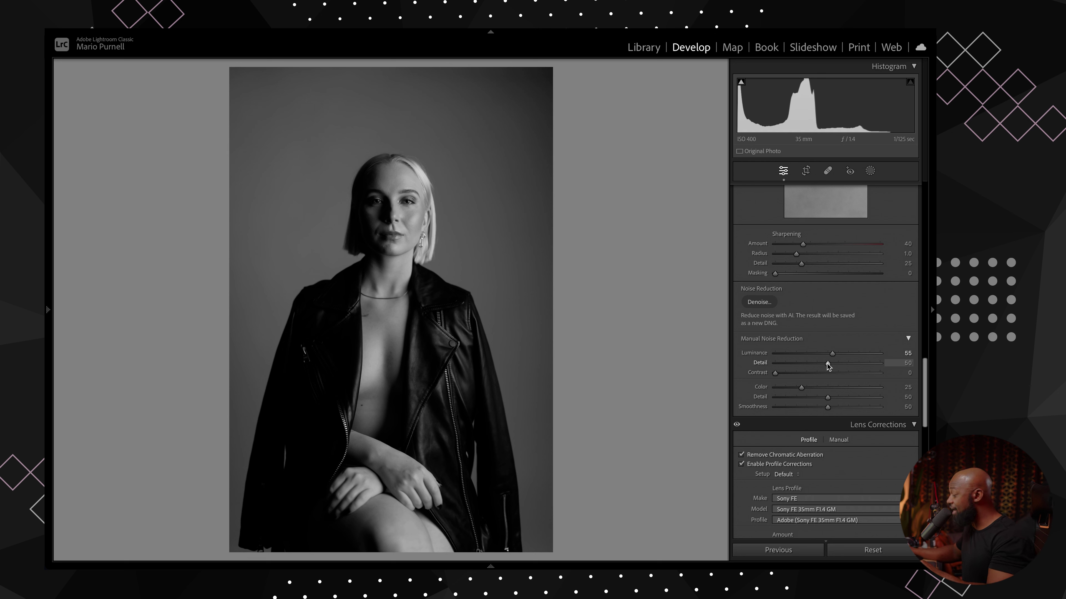
drag(827, 364, 924, 210)
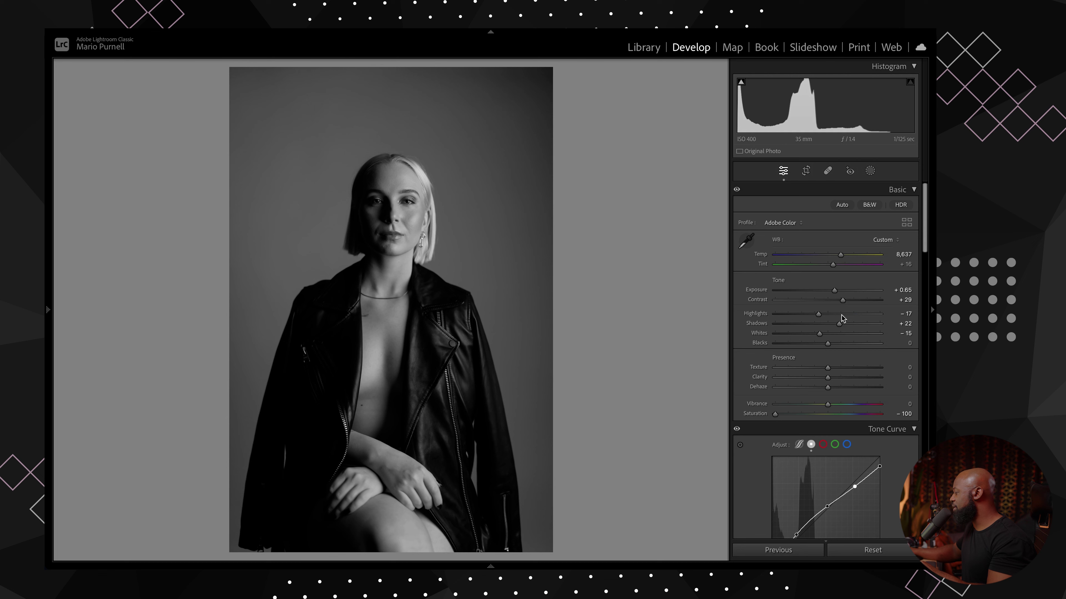
Step: Lower the Highlights to -28 and compare the portrait with its unedited version
drag(826, 315, 812, 314)
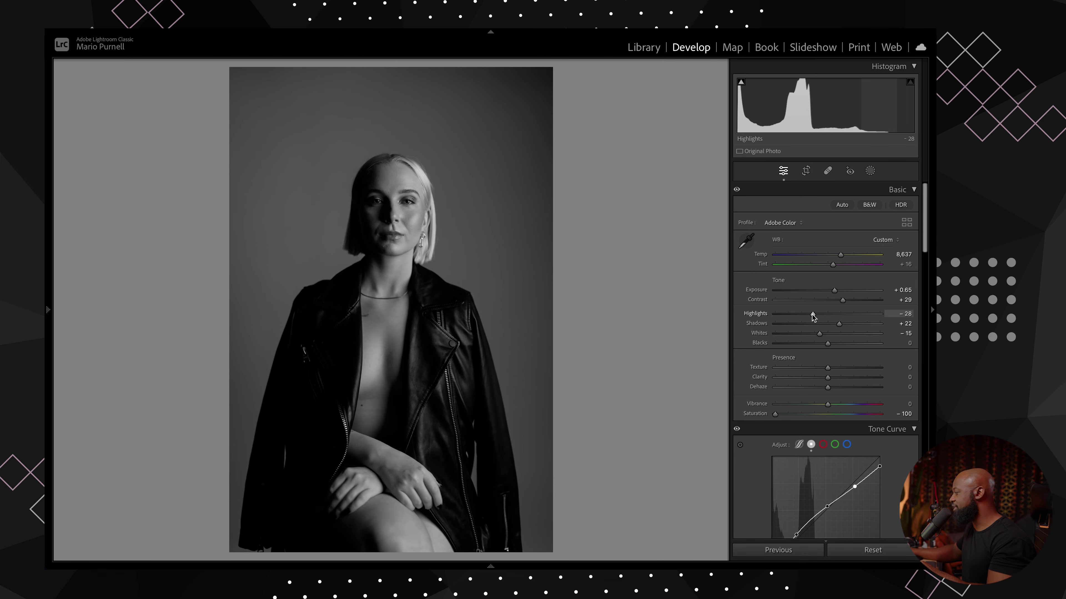
drag(923, 205, 934, 386)
key(backslash)
key(backslash)
key(backslash)
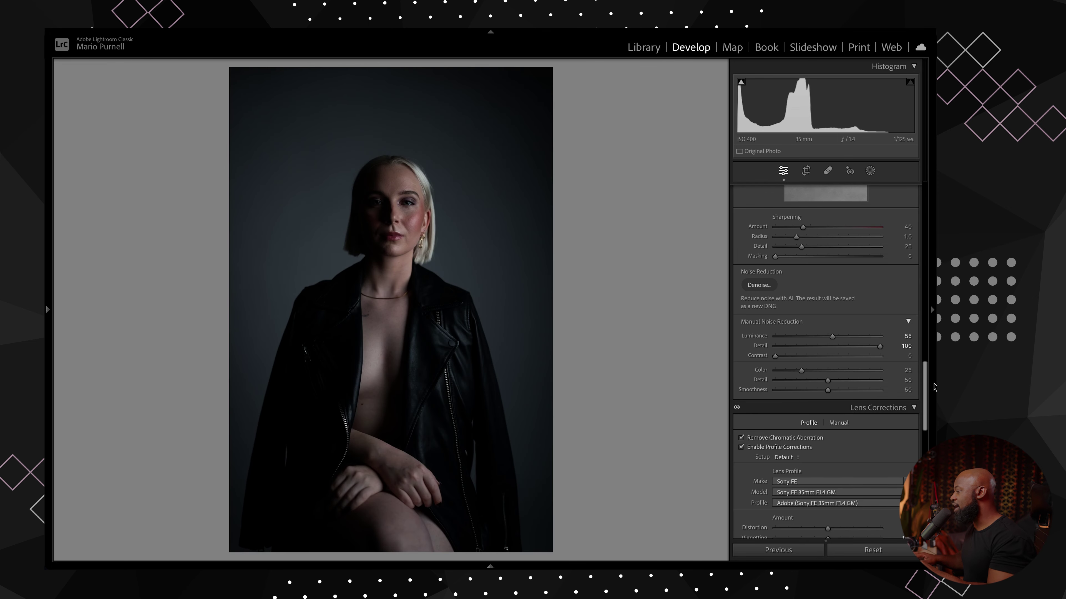
key(backslash)
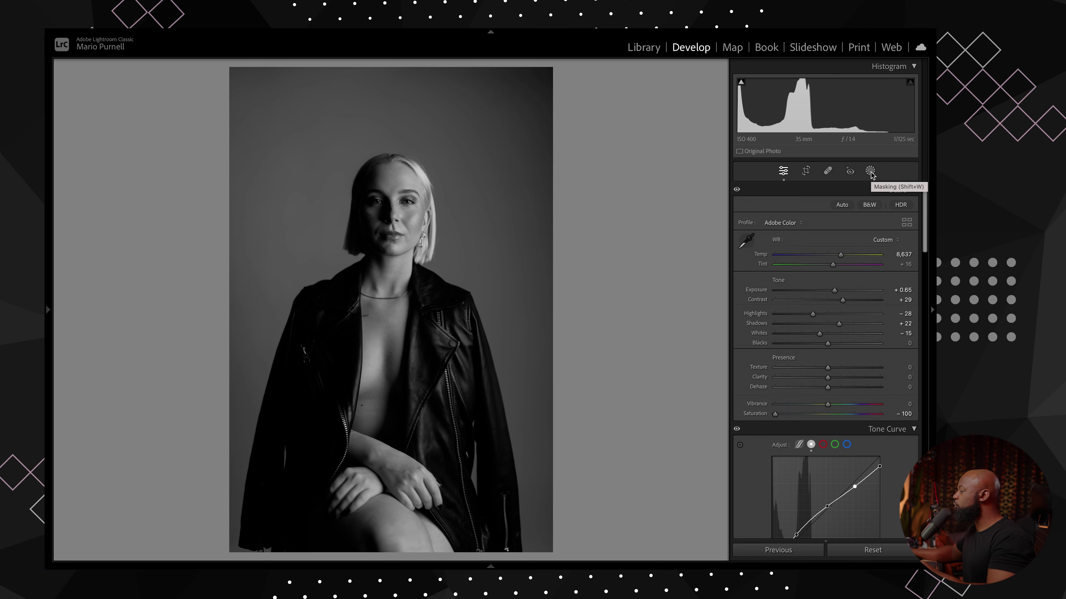
Step: Create a brush mask and paint the brightly lit cheek, the jaw and the chin with a brush of size 12
click(870, 172)
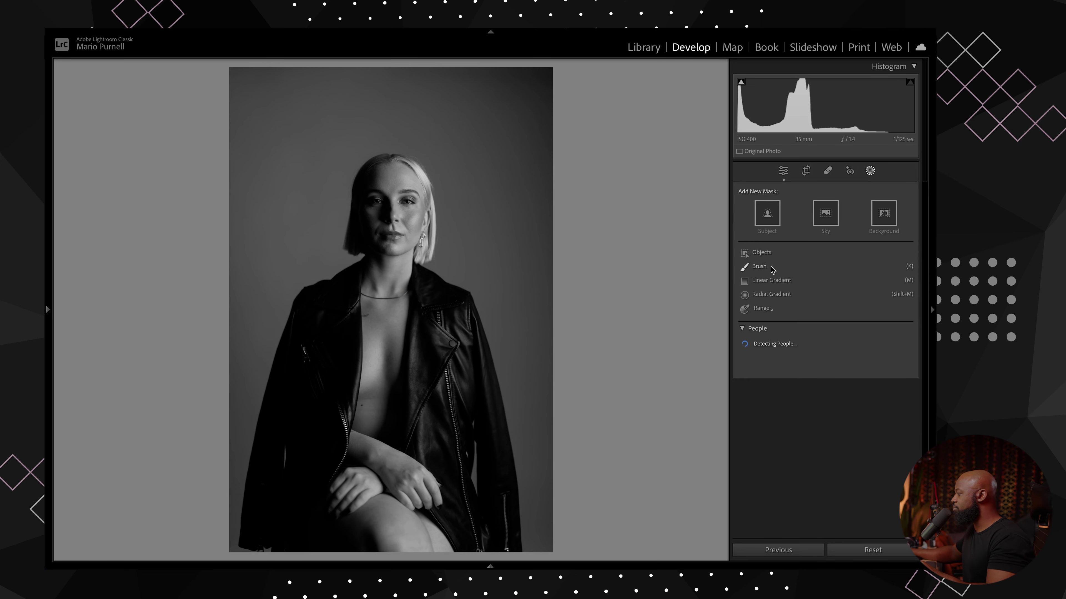
click(772, 270)
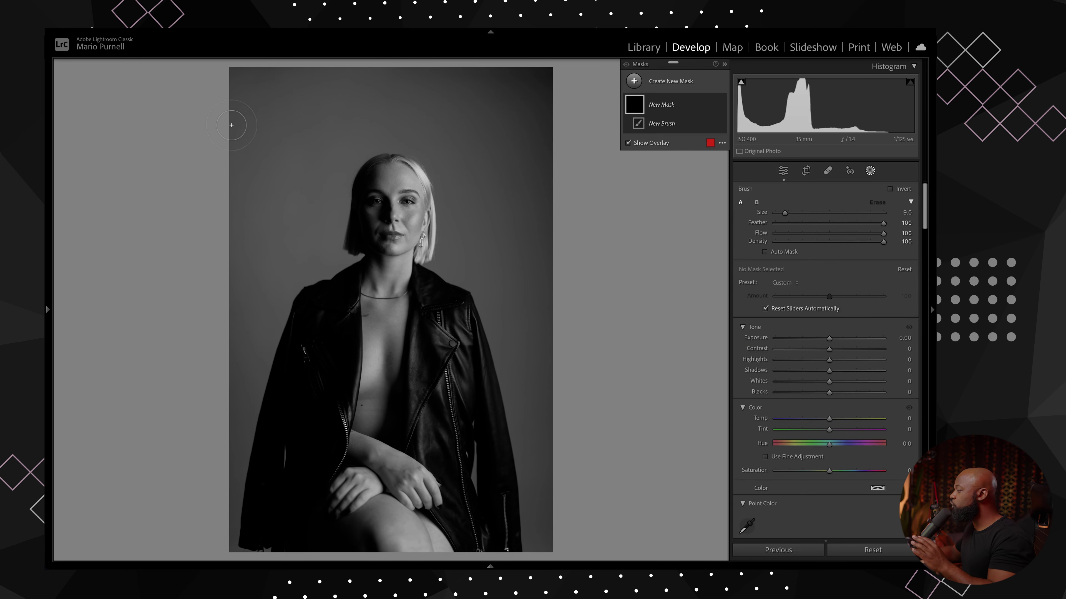
mouse_move(47, 261)
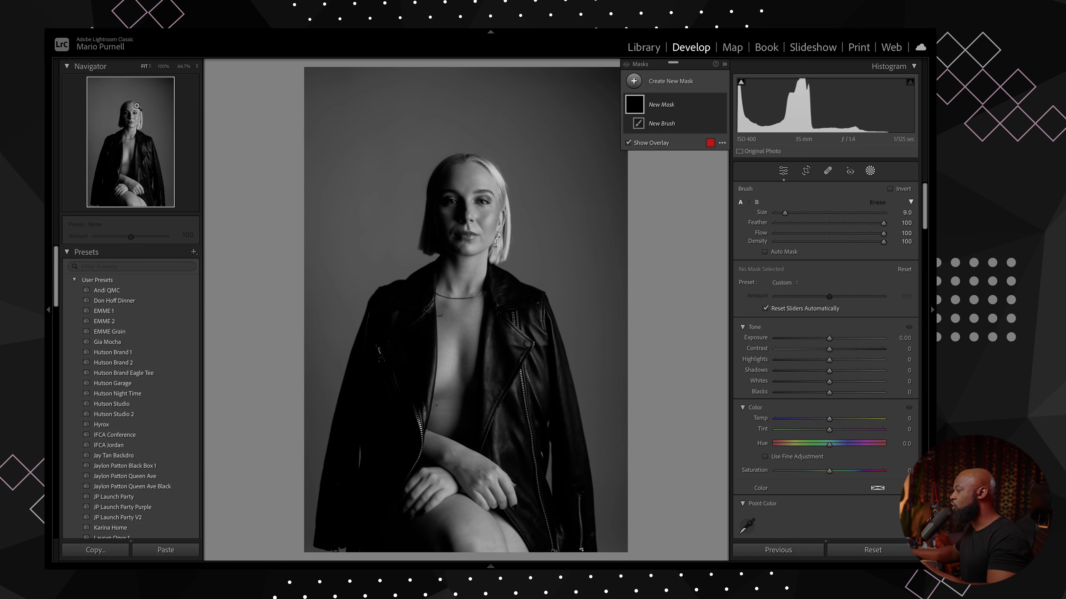
click(129, 118)
drag(130, 118, 131, 116)
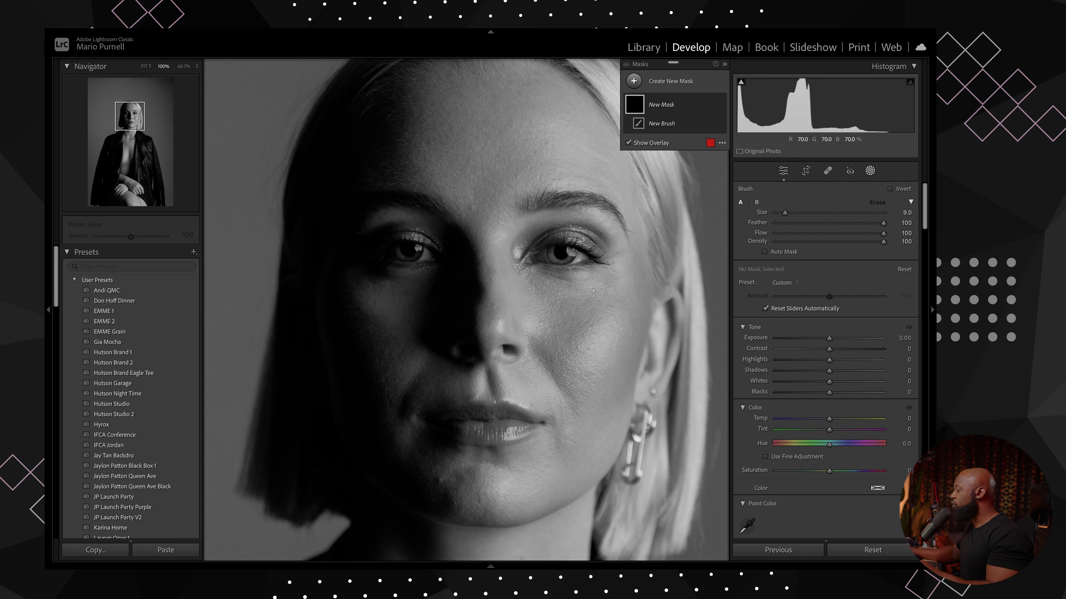
mouse_move(569, 322)
mouse_down()
mouse_move(601, 336)
mouse_move(606, 366)
mouse_move(618, 364)
mouse_move(593, 399)
mouse_move(577, 372)
mouse_move(576, 449)
mouse_move(508, 481)
mouse_move(435, 469)
mouse_up()
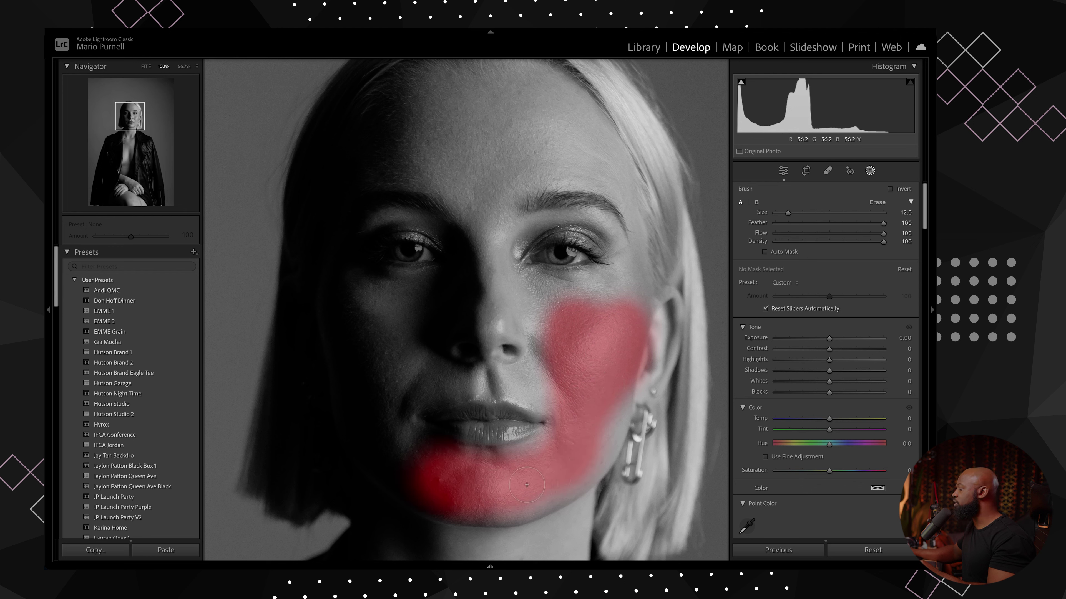
drag(613, 407, 604, 460)
key(bracketleft)
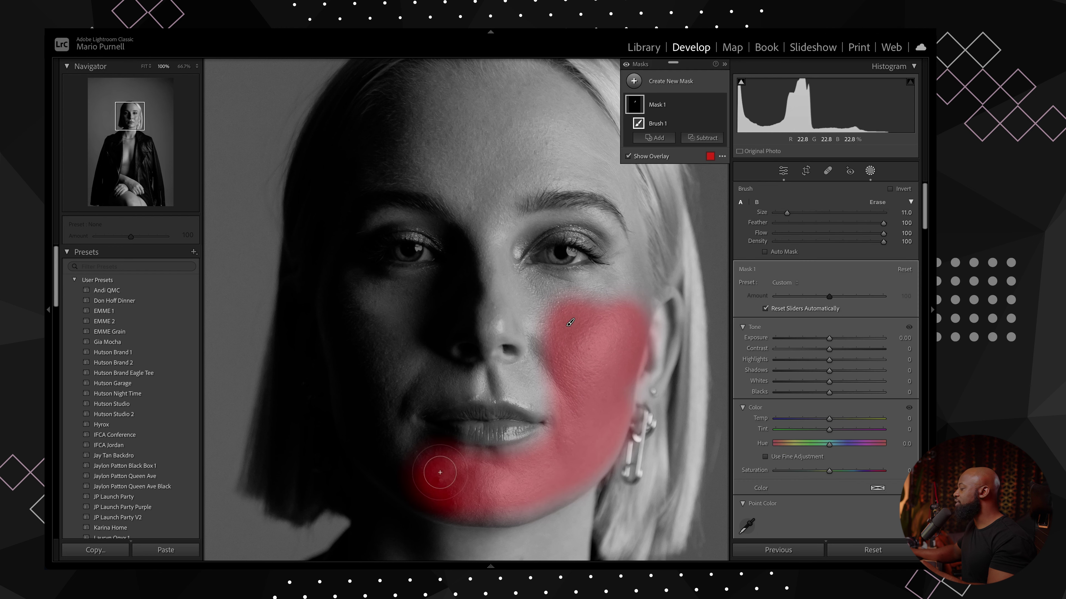
Step: Extend the brush mask up the shadowed side of the jaw and cheek, and undo the extra stroke above the upper lip
mouse_move(419, 474)
mouse_down()
mouse_move(373, 418)
mouse_move(355, 298)
mouse_move(356, 350)
mouse_move(365, 336)
mouse_move(360, 306)
mouse_move(385, 353)
mouse_move(400, 389)
mouse_up()
key(bracketleft)
key(bracketleft)
key(bracketleft)
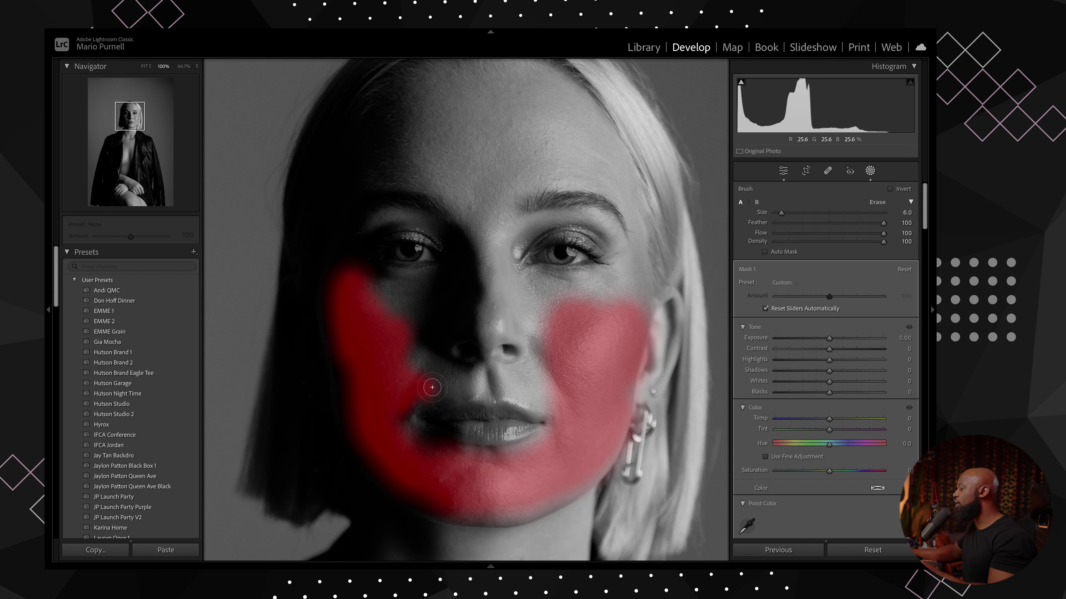
mouse_move(471, 377)
mouse_down()
mouse_move(551, 390)
mouse_move(550, 373)
mouse_move(530, 377)
mouse_move(542, 365)
mouse_move(537, 394)
mouse_move(510, 400)
mouse_move(470, 388)
mouse_up()
key(ctrl+z)
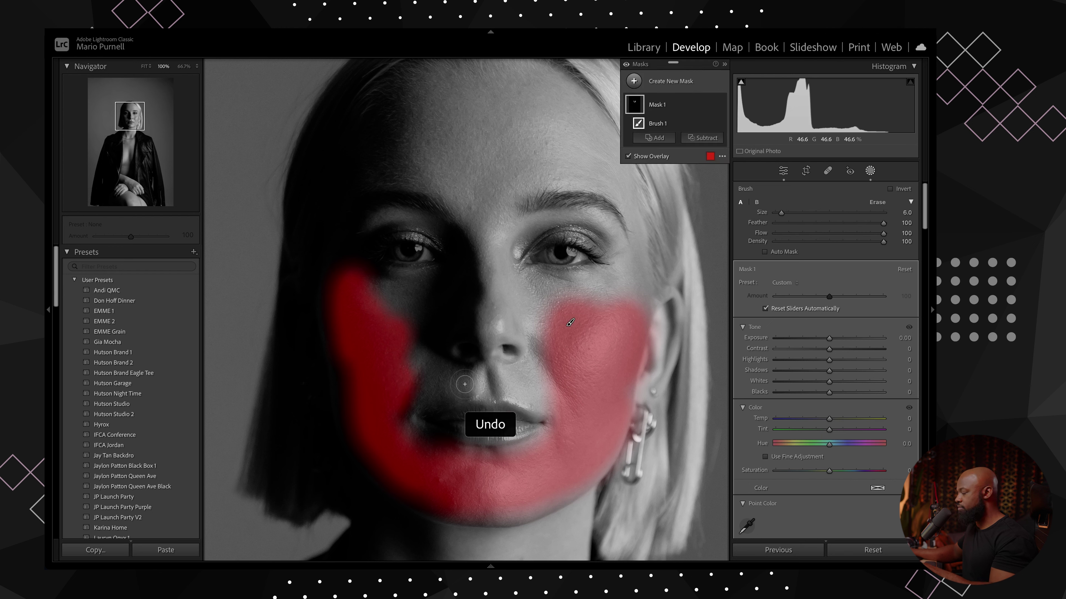
Step: Paint the nose, upper lip, forehead, temple and lower chin edge into the mask, leaving out the eyes, brows and lips
key(bracketright)
key(bracketright)
key(bracketright)
key(bracketright)
mouse_move(404, 311)
mouse_down()
mouse_move(459, 273)
mouse_move(422, 308)
mouse_move(471, 309)
mouse_move(500, 281)
mouse_move(582, 303)
mouse_move(545, 356)
mouse_move(493, 328)
mouse_move(488, 246)
mouse_move(413, 164)
mouse_move(501, 105)
mouse_move(464, 89)
mouse_move(574, 105)
mouse_move(494, 156)
mouse_move(554, 151)
mouse_move(608, 172)
mouse_move(631, 298)
mouse_up()
key(bracketleft)
key(bracketleft)
key(bracketleft)
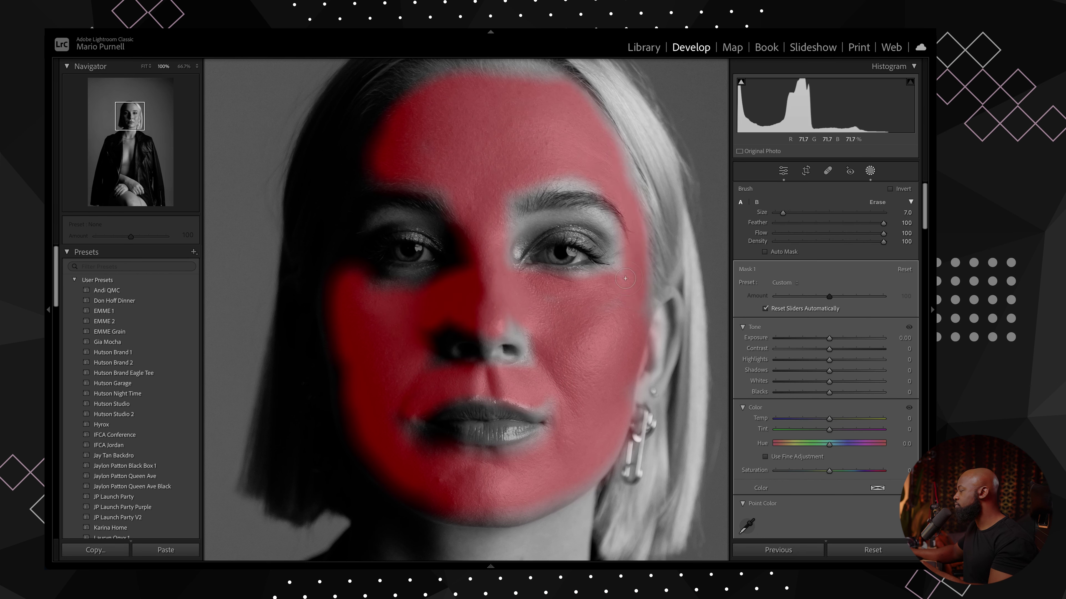
drag(463, 517, 609, 461)
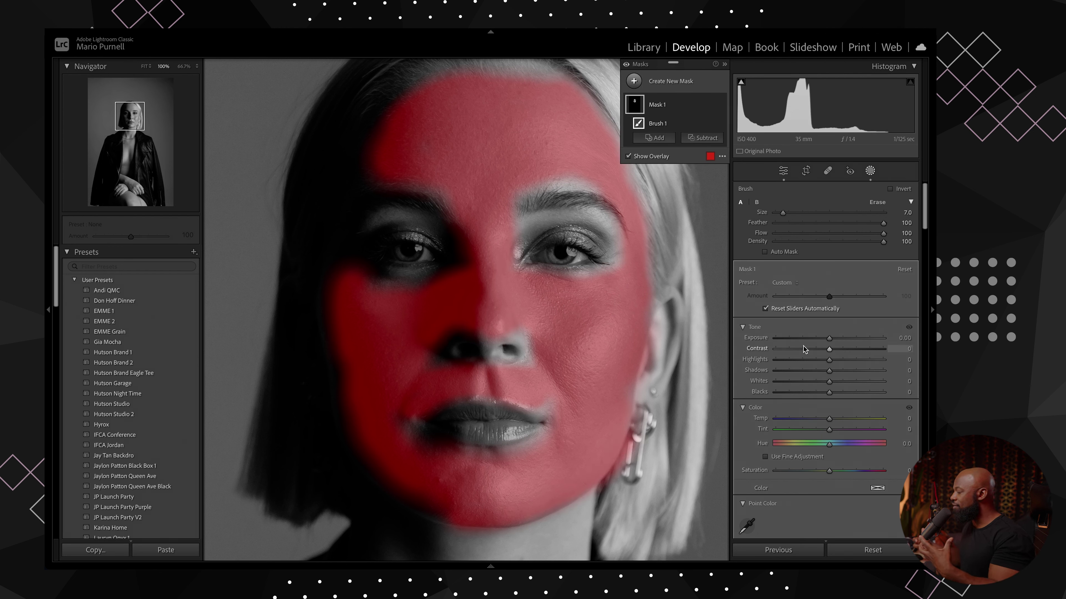
Step: Set the Texture of the face brush mask to -60 to soften the skin
scroll(874, 324, down, 8)
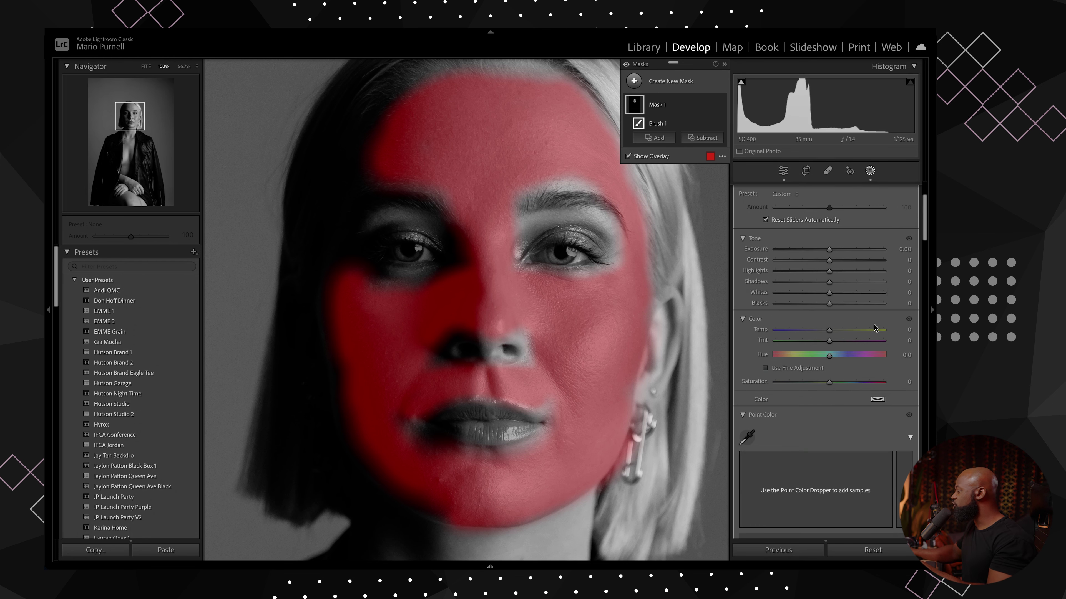
scroll(875, 324, down, 10)
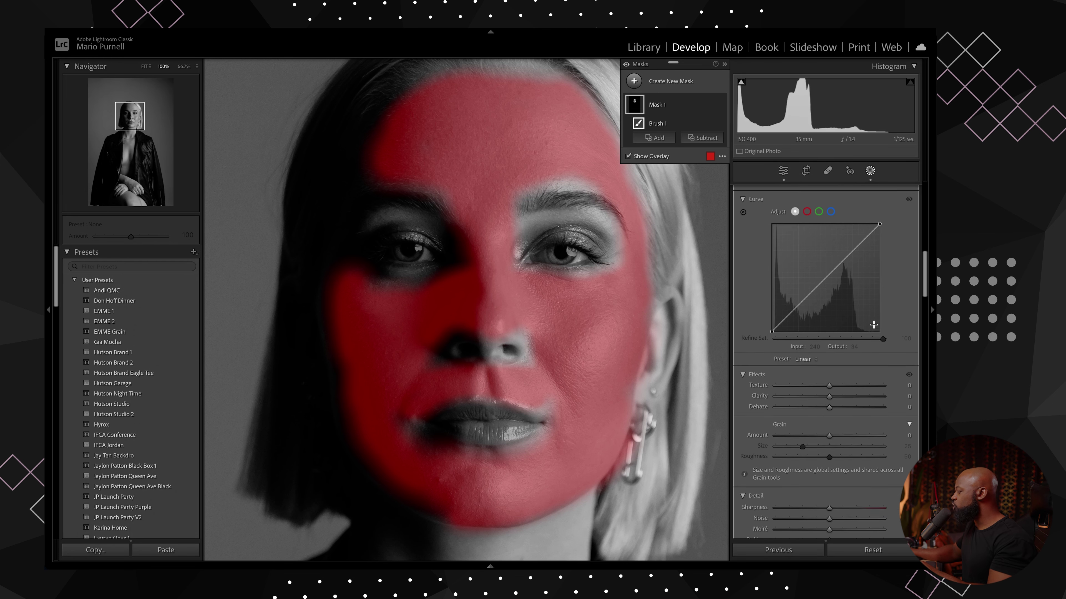
scroll(874, 324, down, 2)
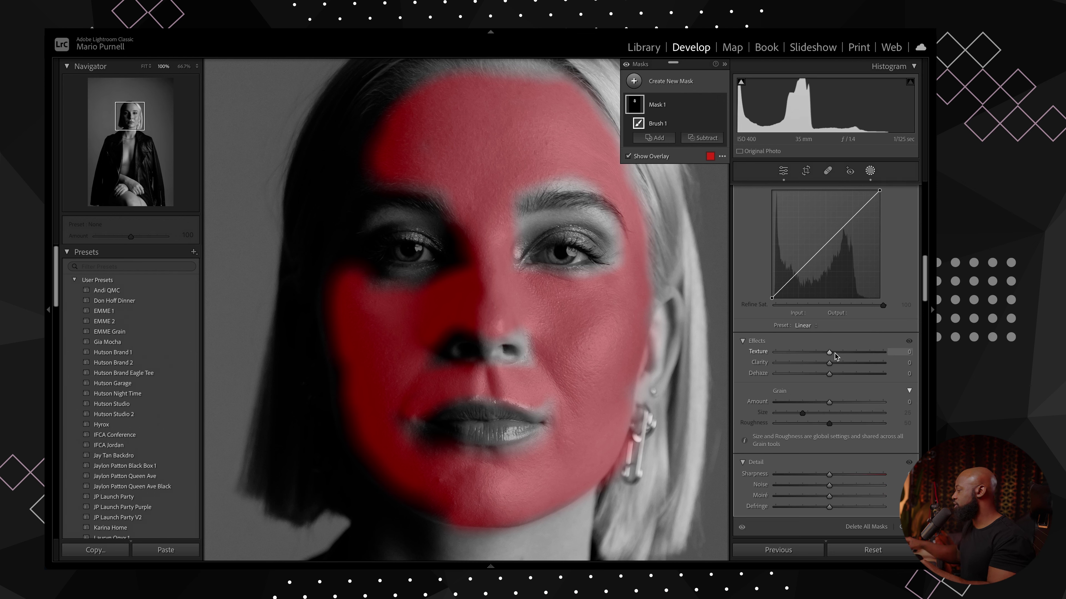
drag(834, 352, 810, 353)
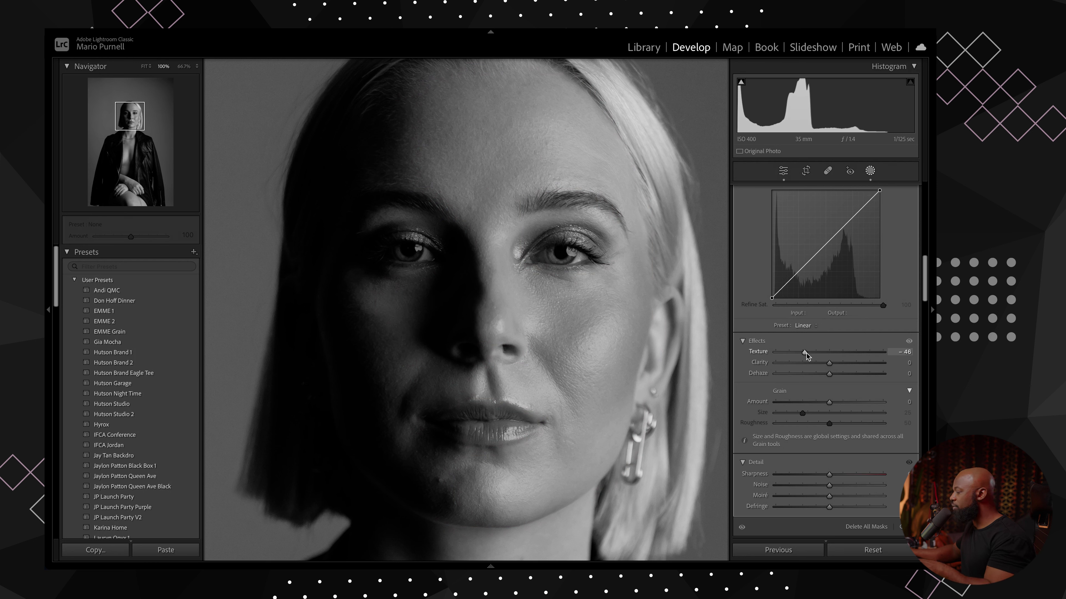
drag(805, 353, 799, 354)
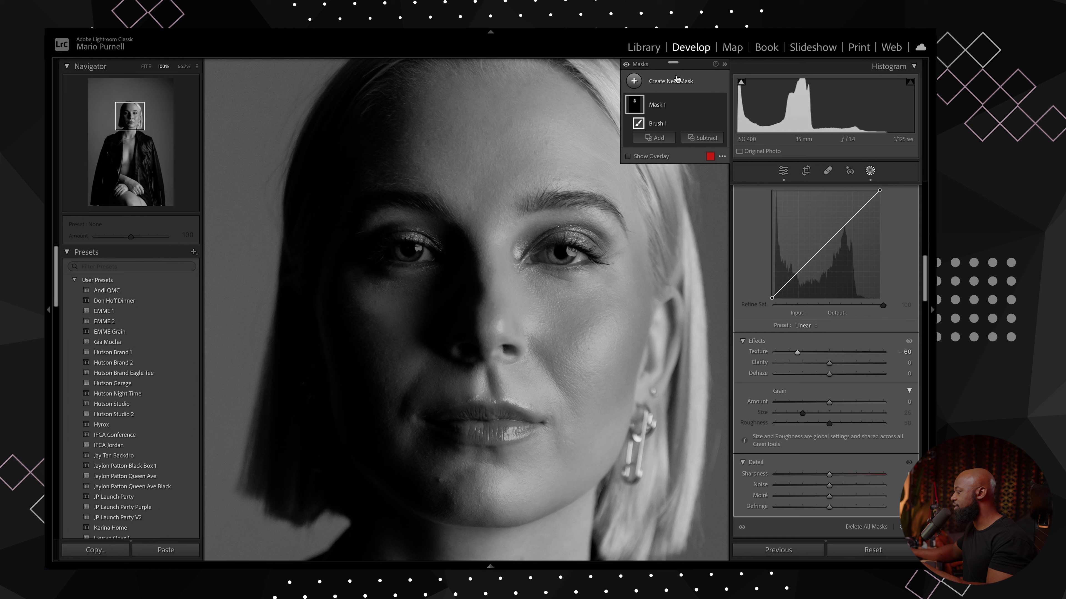
Step: Switch the face mask off and on repeatedly to compare the skin with and without the Texture reduction
click(721, 104)
click(720, 105)
click(721, 104)
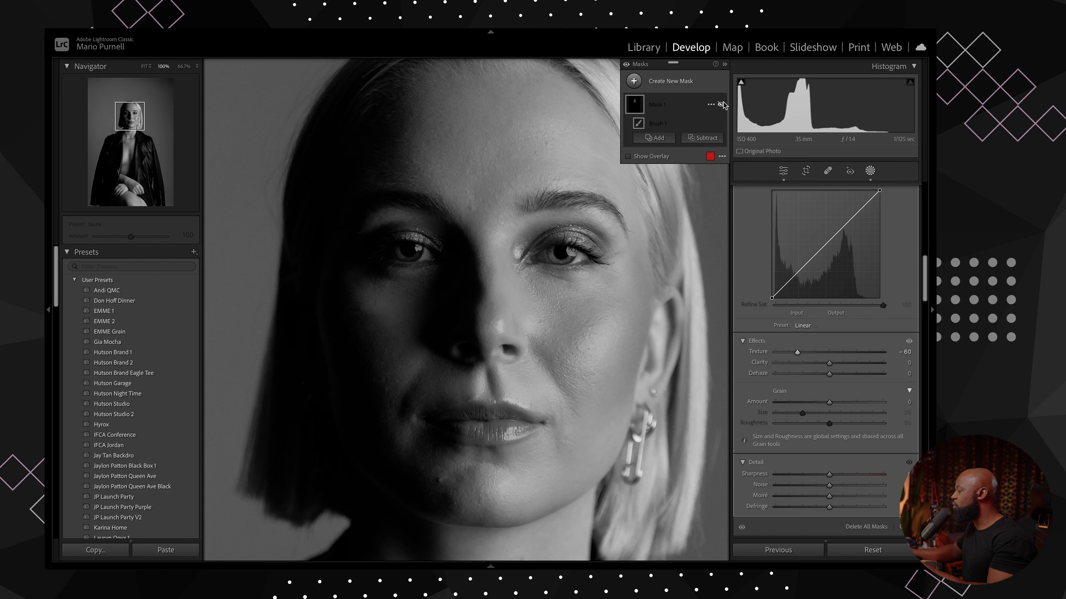
click(720, 104)
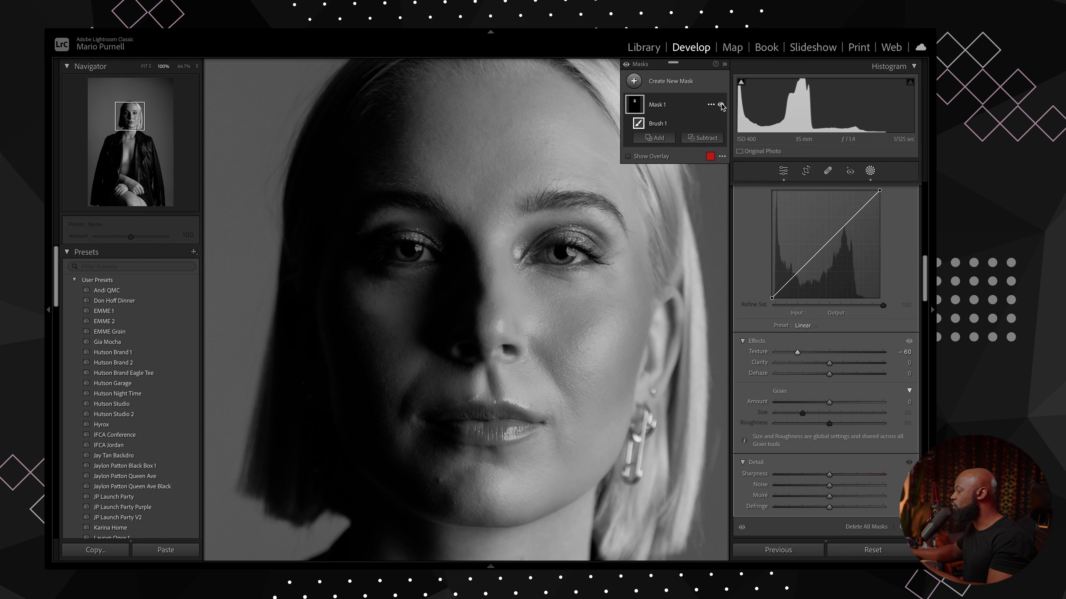
click(720, 104)
click(720, 105)
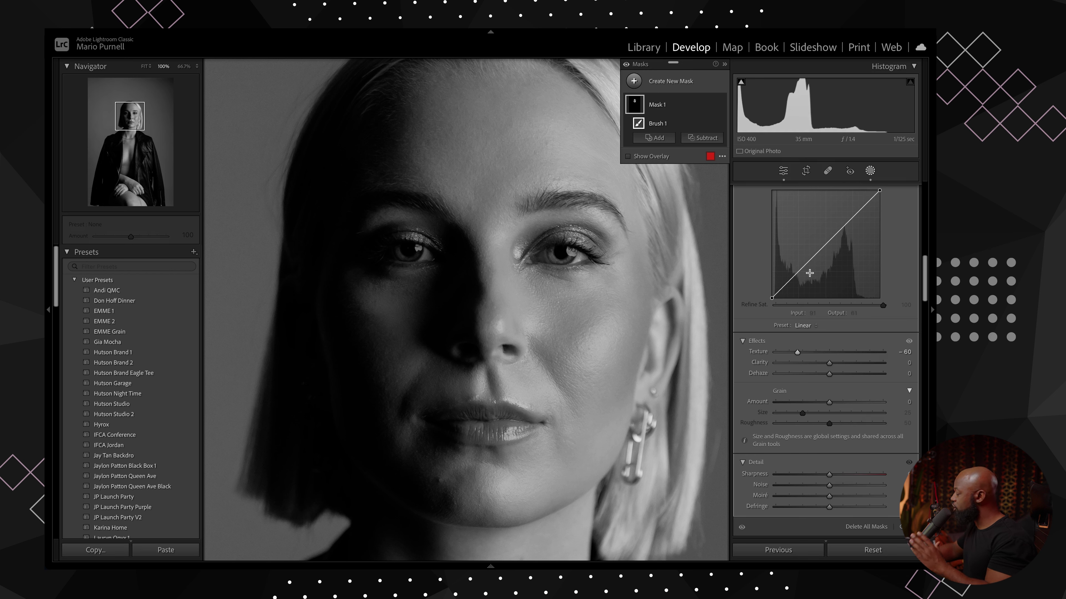
Step: Set the face mask's Clarity to -28 and compare the skin with the mask hidden and shown
drag(828, 363, 778, 368)
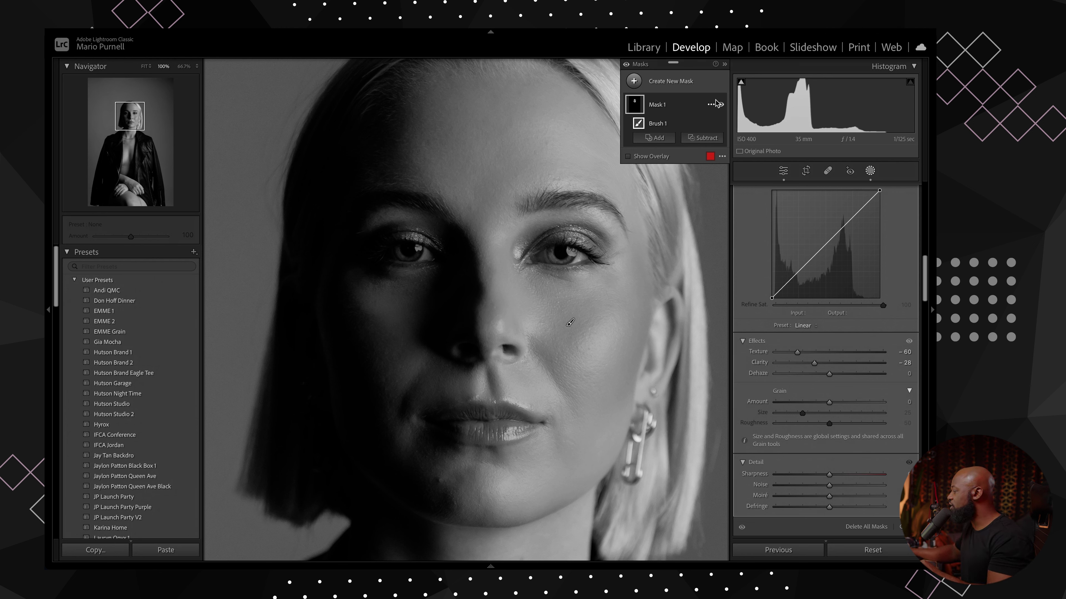
click(721, 105)
click(721, 104)
click(721, 105)
click(722, 105)
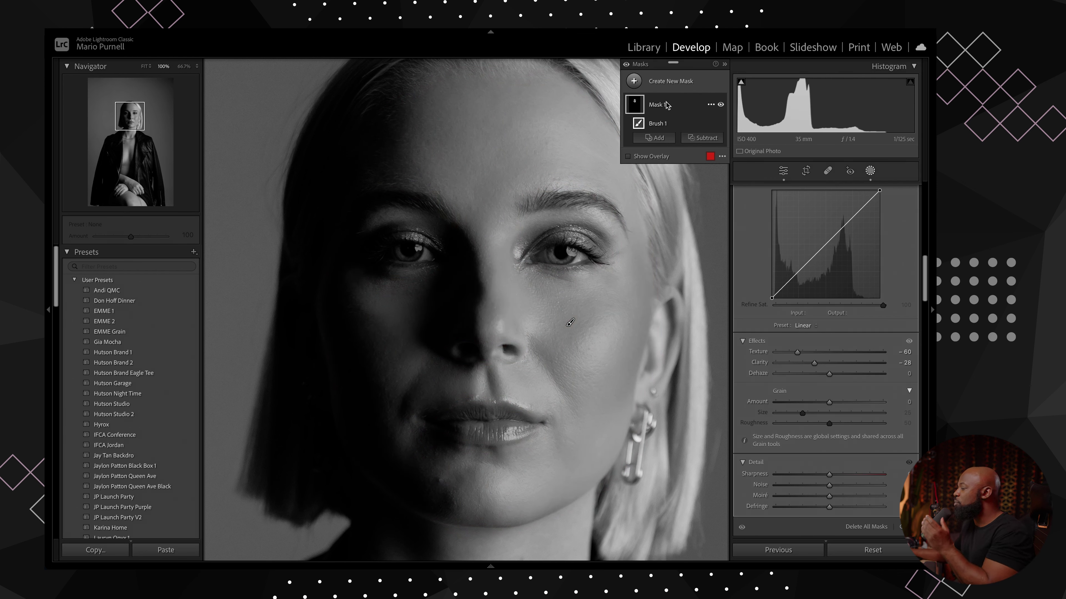
Step: View the whole portrait and compare it with the face mask hidden and shown
click(134, 119)
click(134, 119)
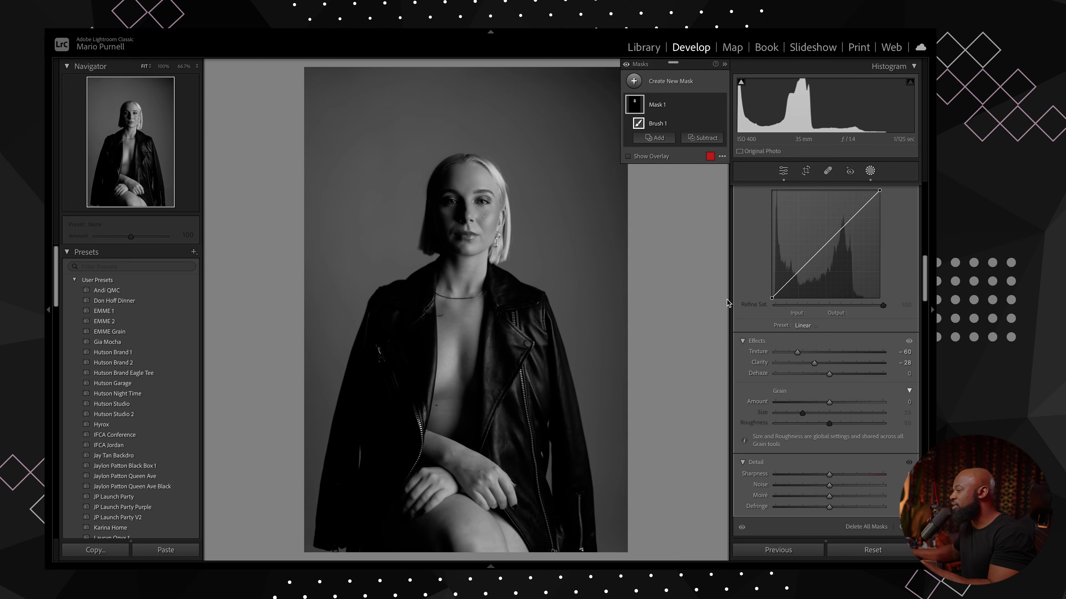
click(720, 105)
click(720, 104)
click(720, 105)
click(721, 105)
click(721, 105)
click(721, 105)
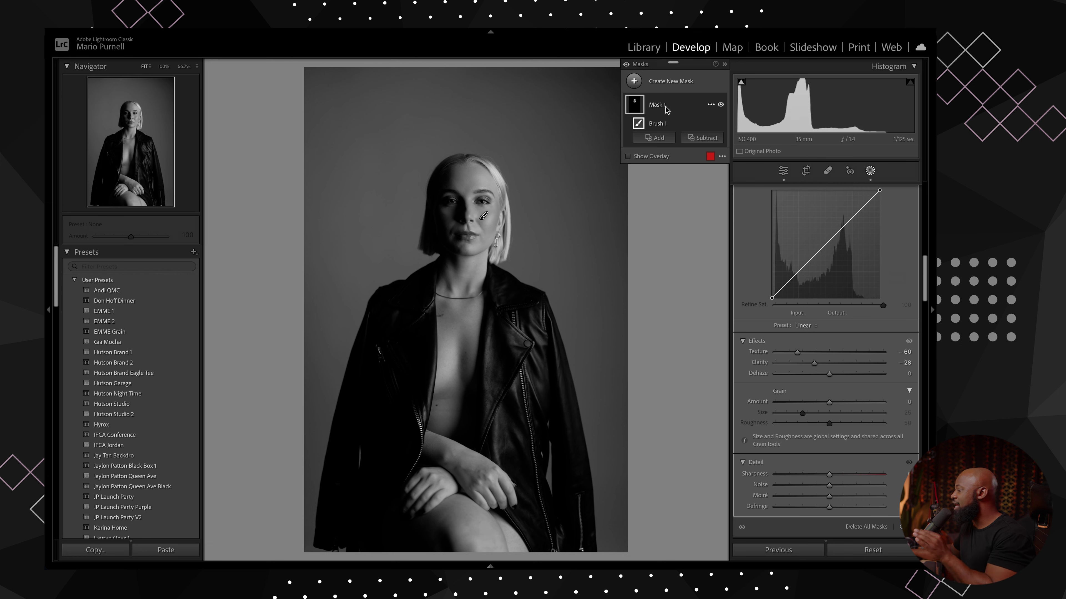
Step: Ease the skin smoothing by setting the mask's Clarity to -22 and Texture to -51, comparing it with the mask hidden
drag(814, 363, 819, 363)
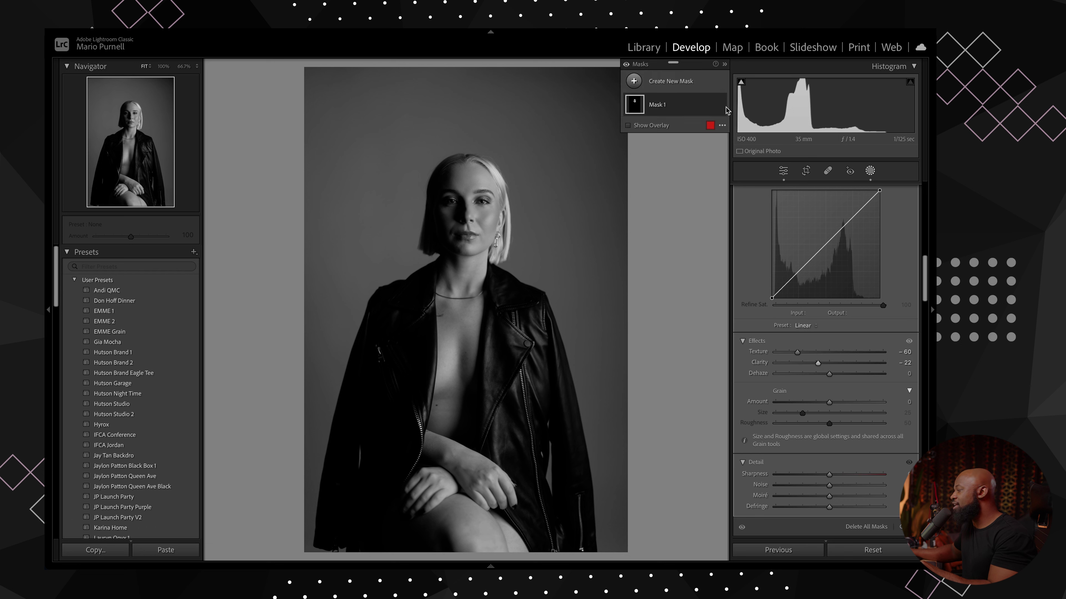
mouse_move(723, 109)
click(720, 105)
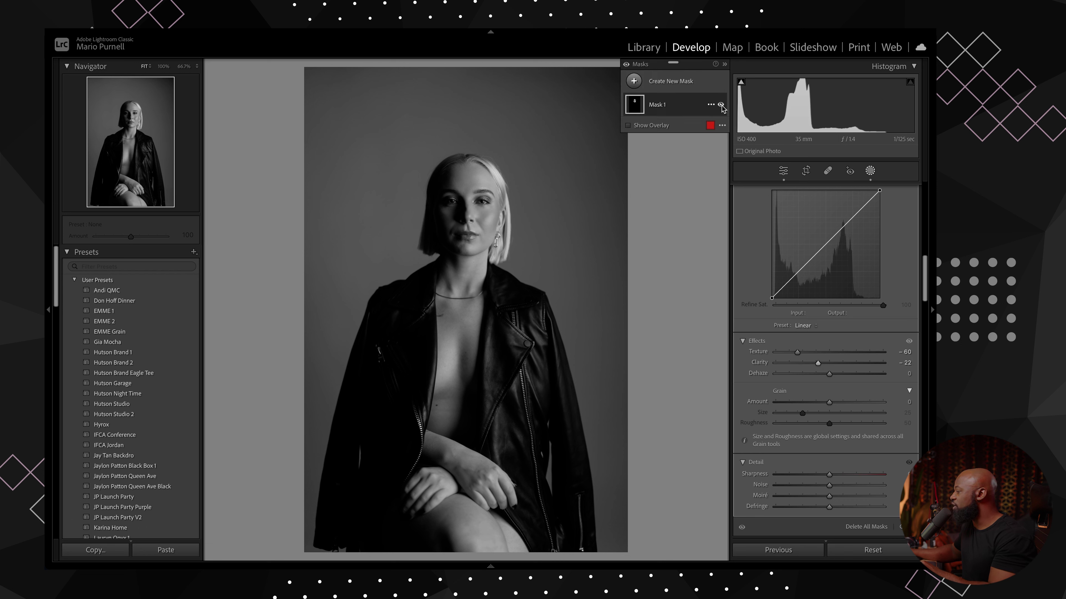
drag(794, 354, 801, 352)
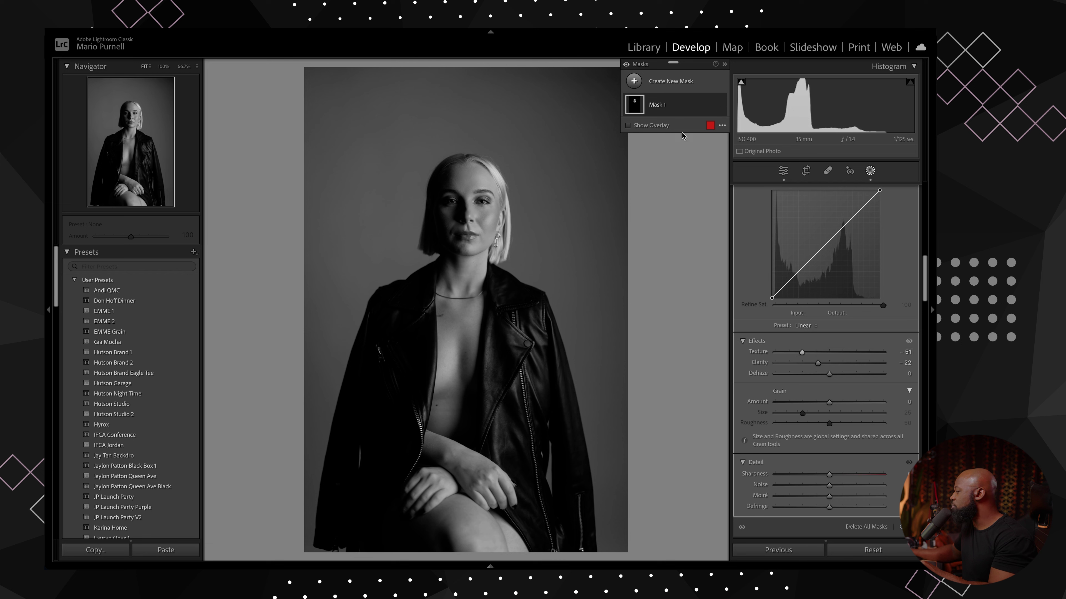
click(721, 105)
Step: Rename the face mask Quick Retouch and extend its brushing over the bare chest, forearm and hands
double_click(657, 104)
text(Quick R)
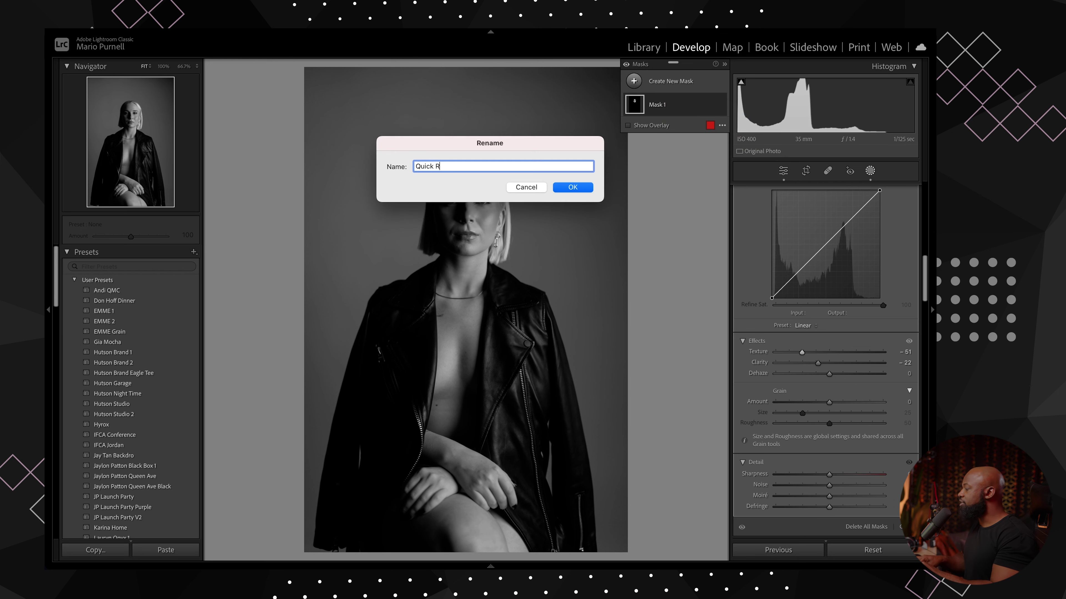
text(etouch)
click(573, 187)
mouse_move(461, 327)
mouse_down()
mouse_move(439, 314)
mouse_move(461, 295)
mouse_move(472, 328)
mouse_move(449, 346)
mouse_up()
mouse_move(442, 418)
mouse_down()
mouse_move(444, 400)
mouse_move(477, 475)
mouse_up()
Step: Create a second brush mask and paint the lit patch of the forehead and the tip of the nose
click(634, 81)
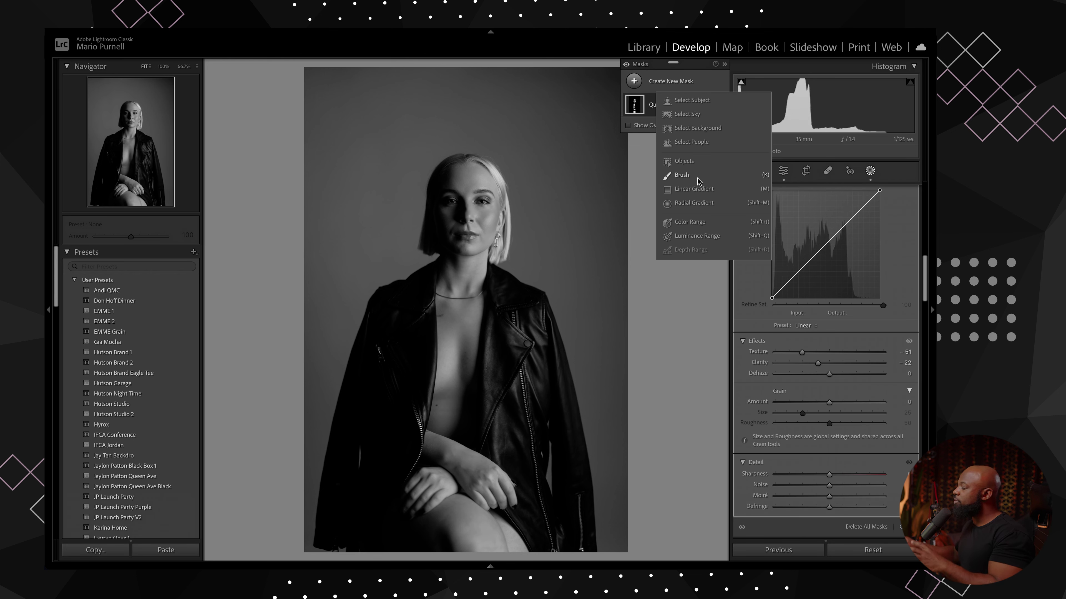
click(688, 179)
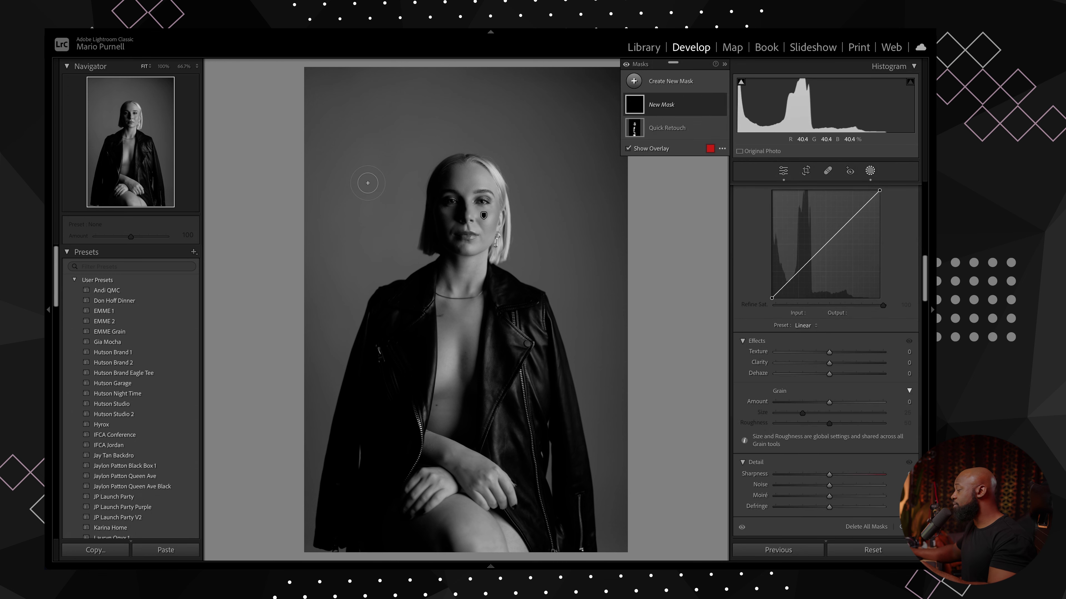
key(z)
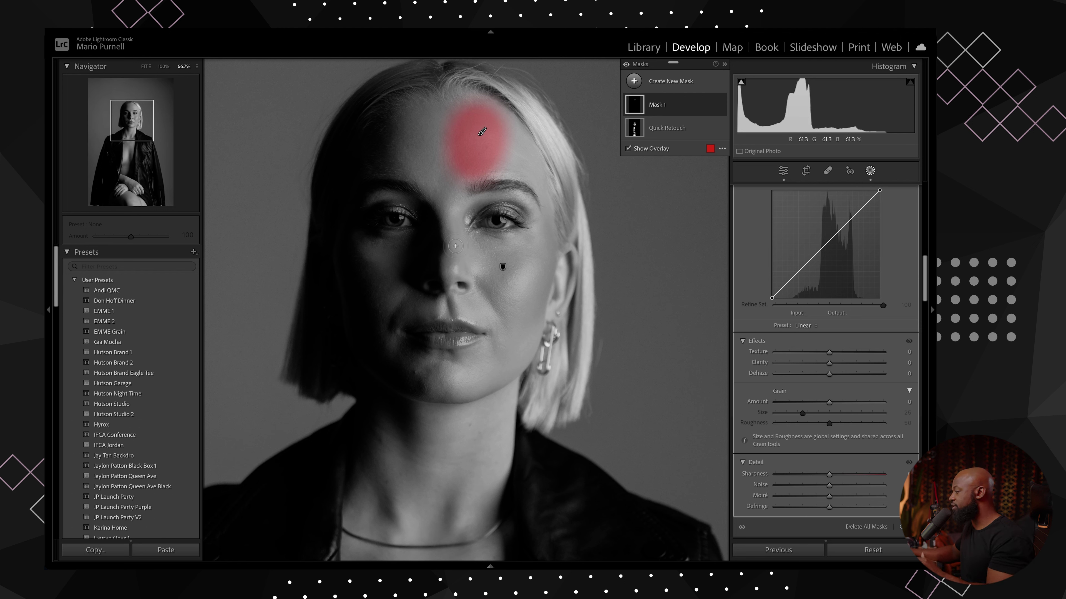
drag(447, 268, 448, 259)
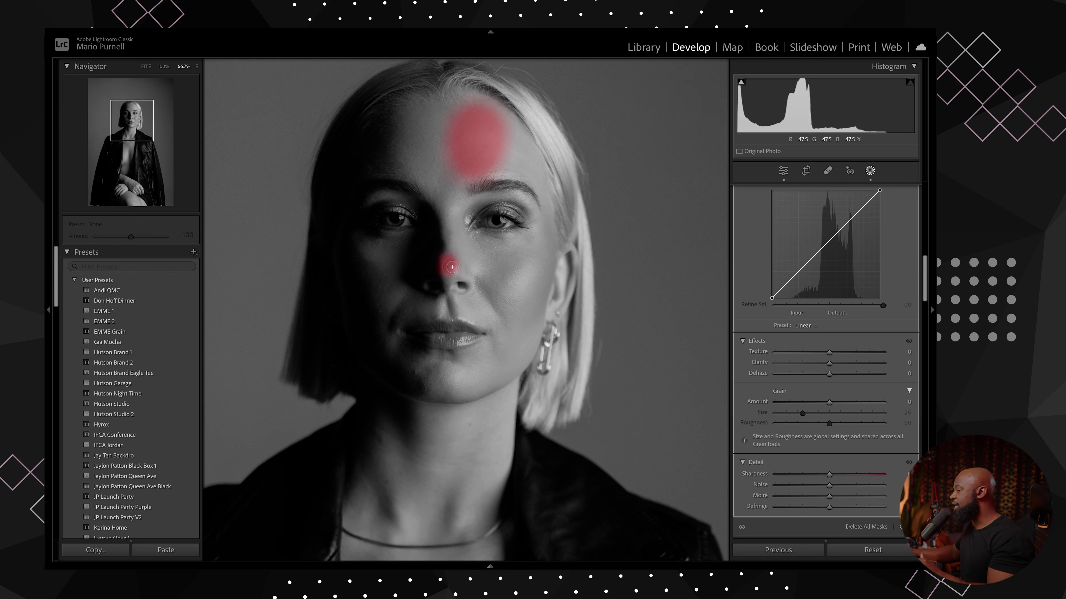
drag(455, 270, 456, 270)
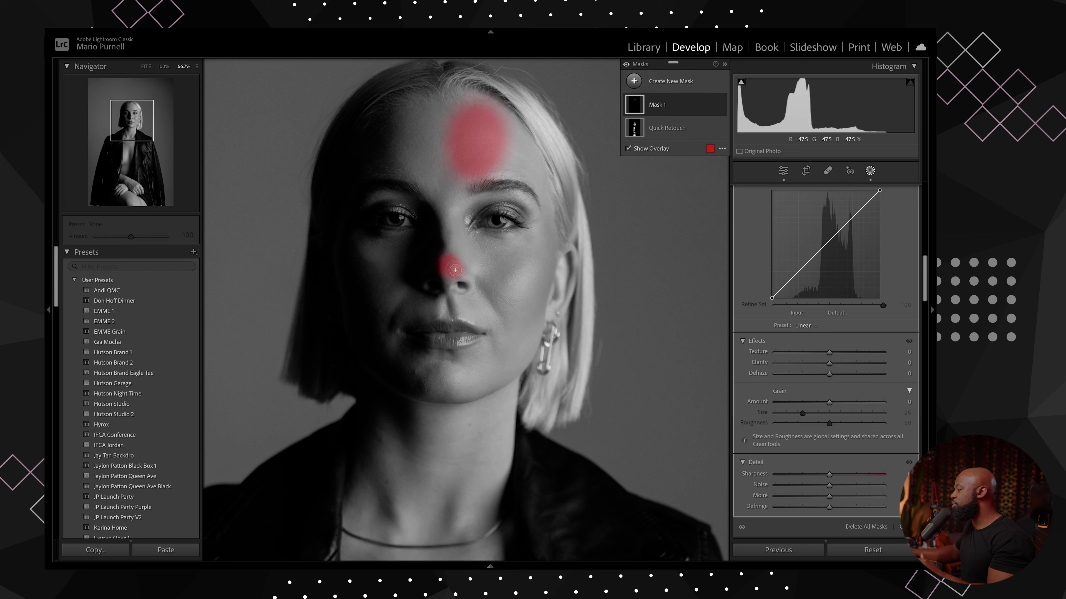
Step: Paint the lit cheek, the chin and jaw edge, and the patch under the shadowed eye into the new mask, undoing one extra stroke
mouse_move(532, 265)
mouse_down()
mouse_move(511, 291)
mouse_move(514, 281)
mouse_up()
key(ctrl+z)
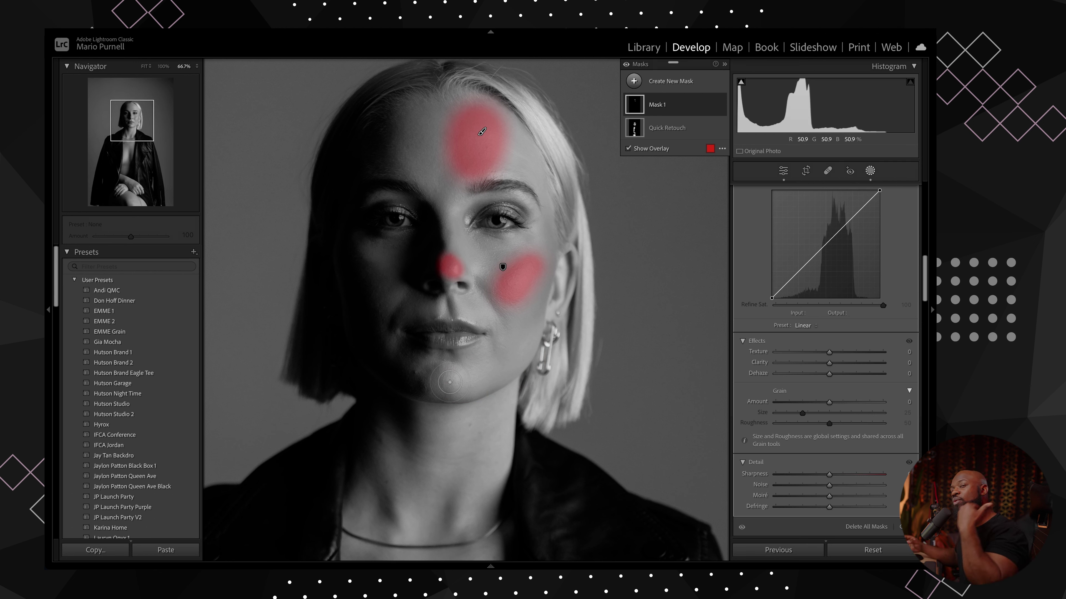
drag(450, 381, 521, 355)
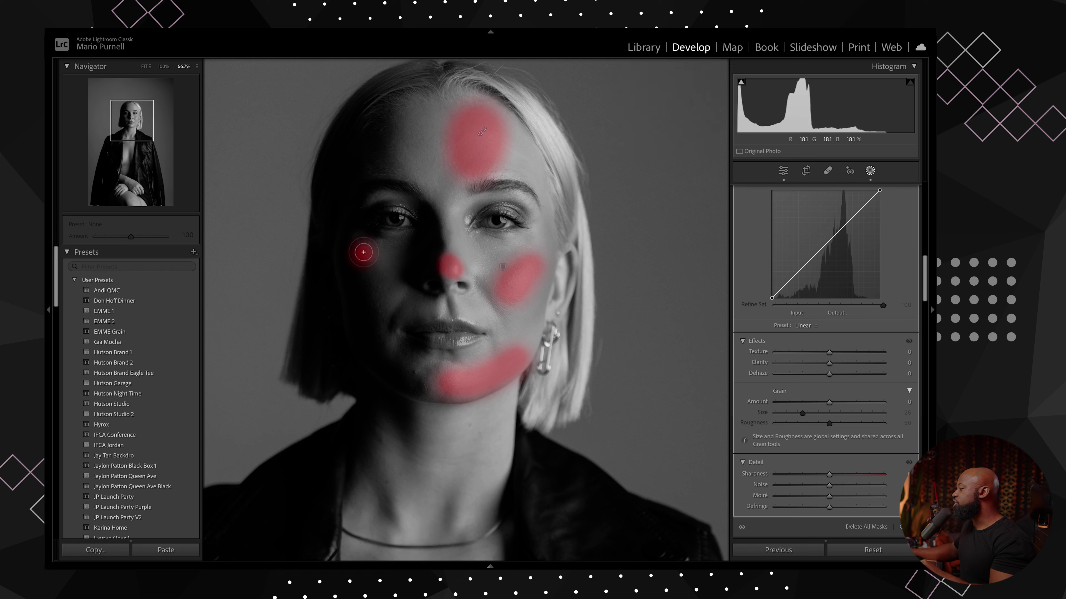
drag(375, 256, 384, 259)
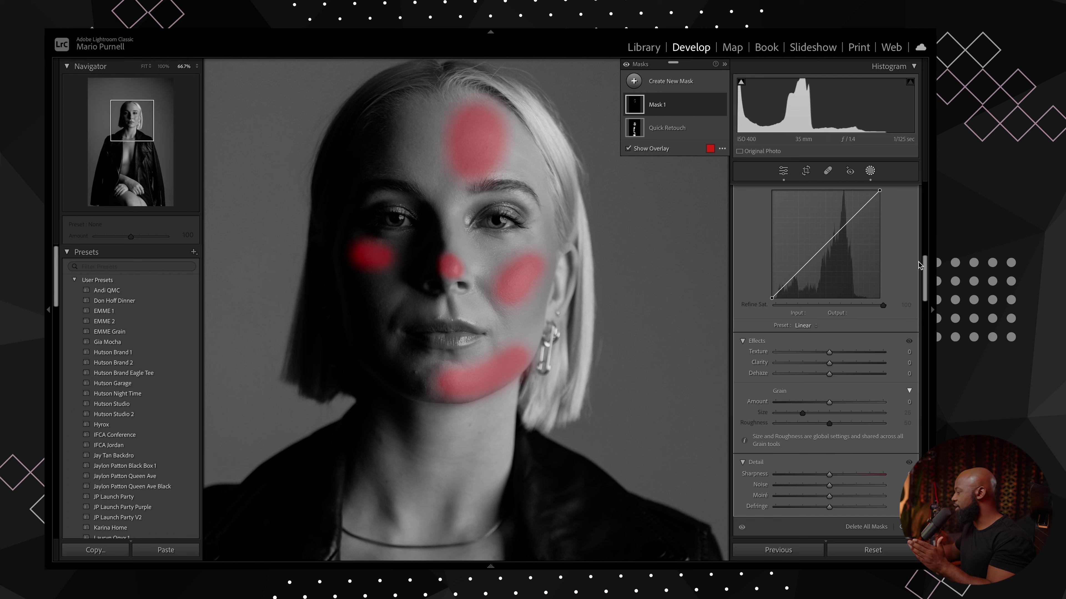
drag(926, 269, 922, 196)
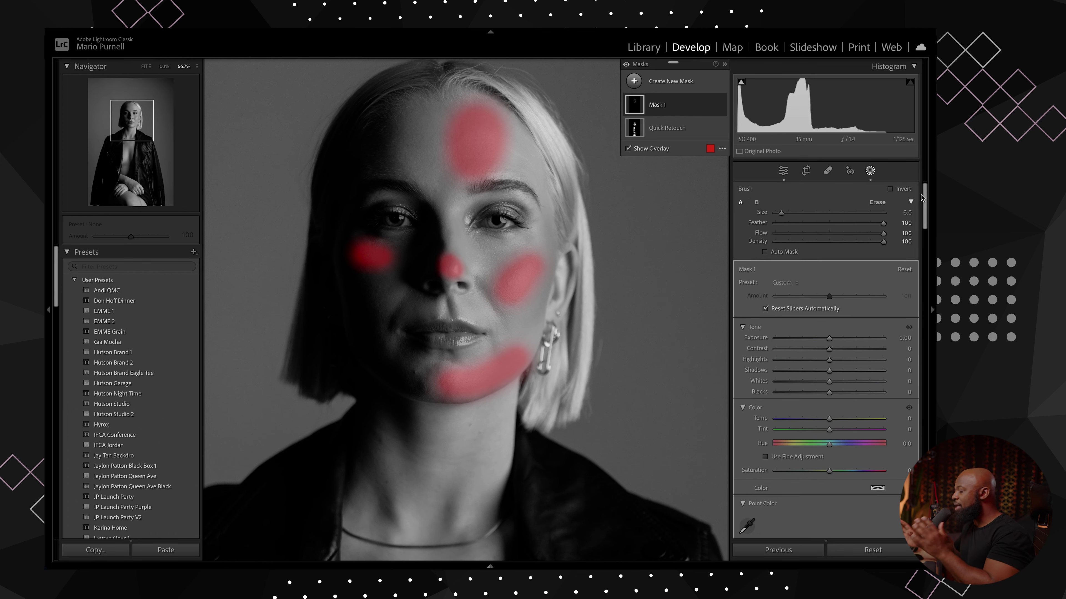